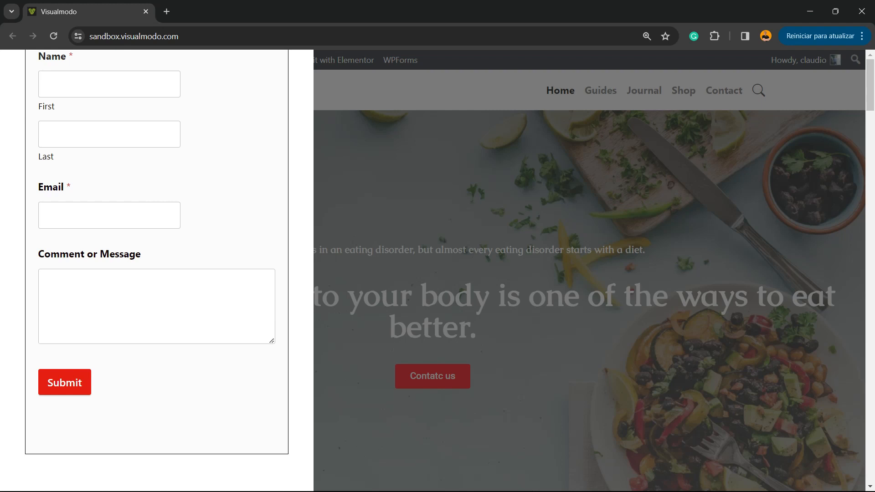
- Close the slide-out contact form and look over the Nutritionist homepage content
scroll(157, 255, up, 2)
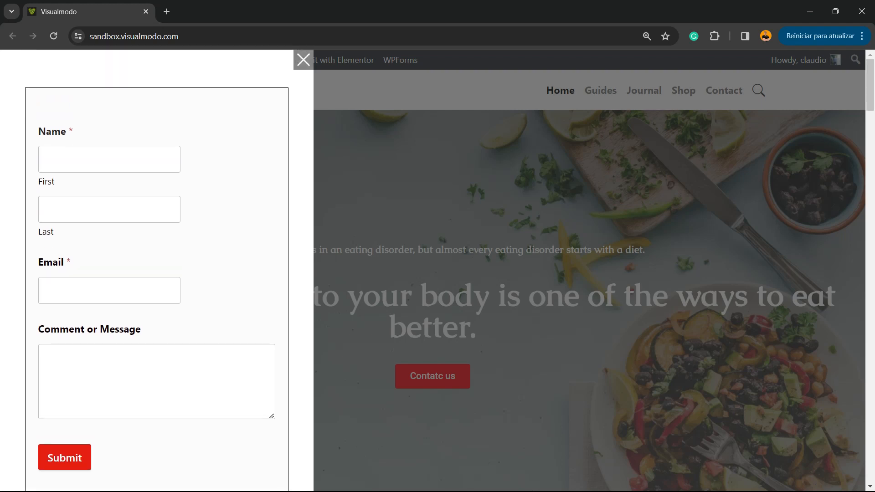
click(304, 60)
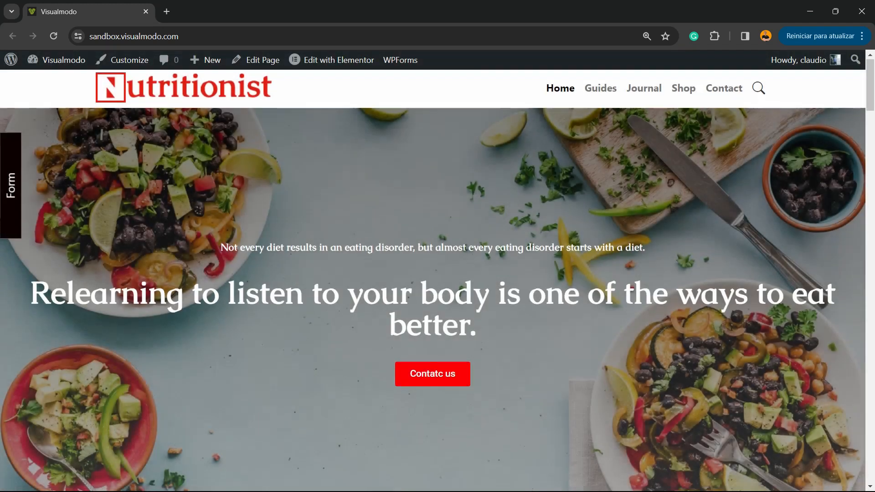
scroll(432, 273, down, 6)
scroll(437, 273, down, 20)
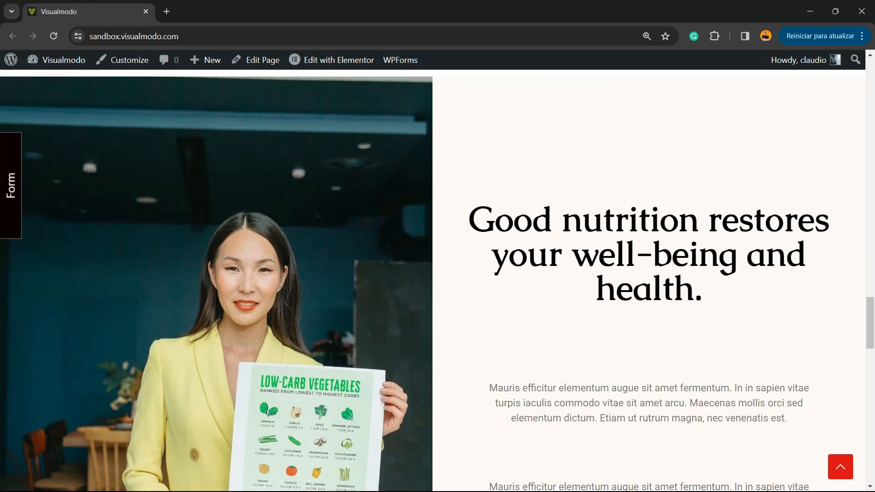
scroll(437, 273, up, 20)
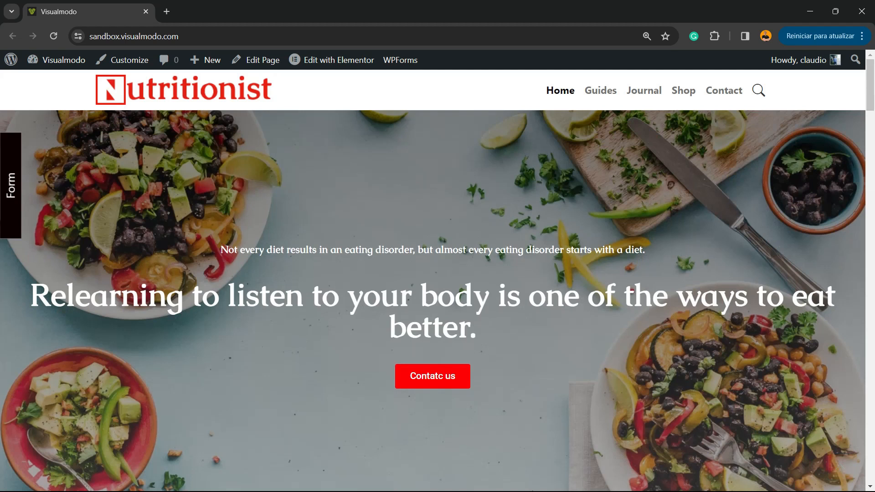
- Preview the slide-out contact form on the homepage, checking its fields and how it opens and closes
click(11, 186)
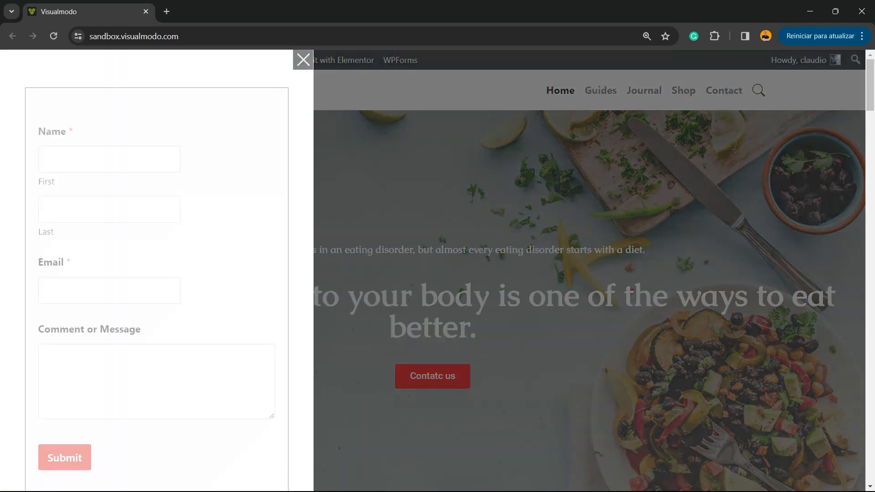
scroll(156, 273, down, 3)
scroll(156, 274, up, 3)
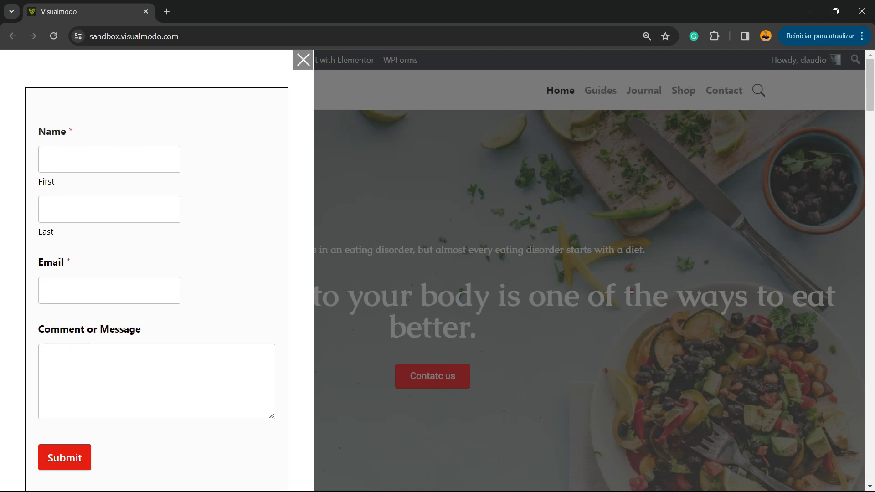
click(303, 60)
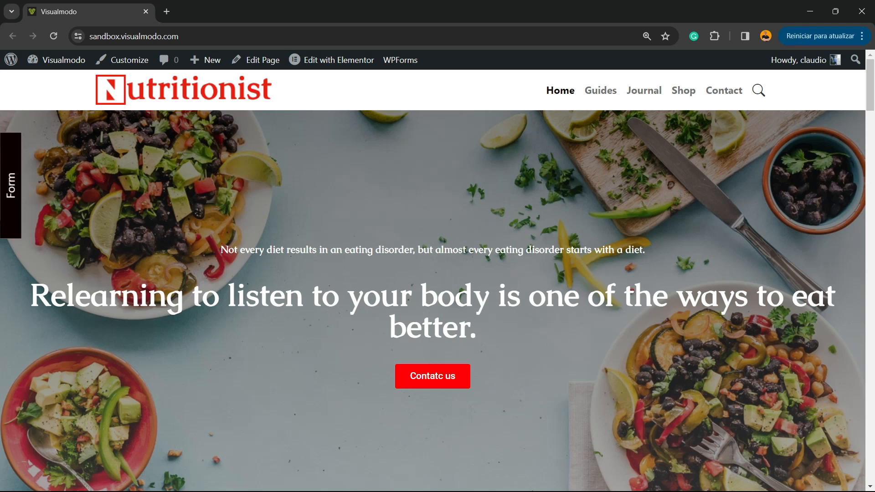
click(10, 186)
scroll(157, 273, down, 2)
scroll(157, 273, up, 2)
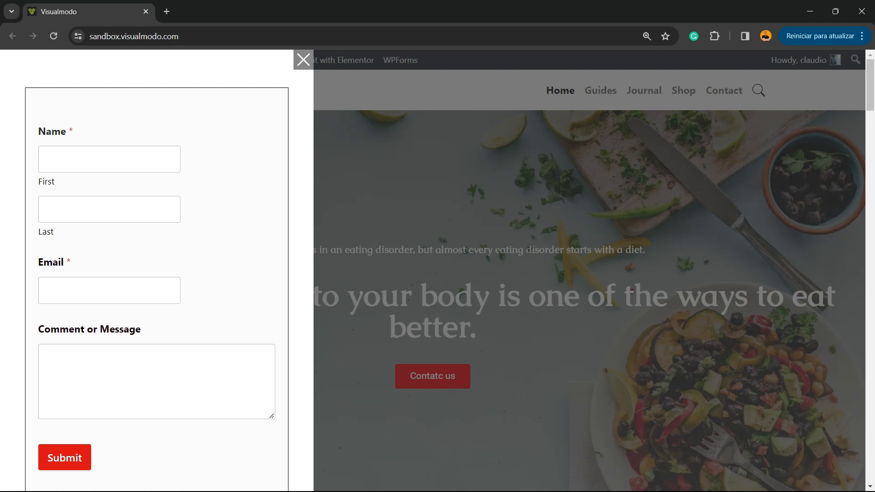
click(304, 60)
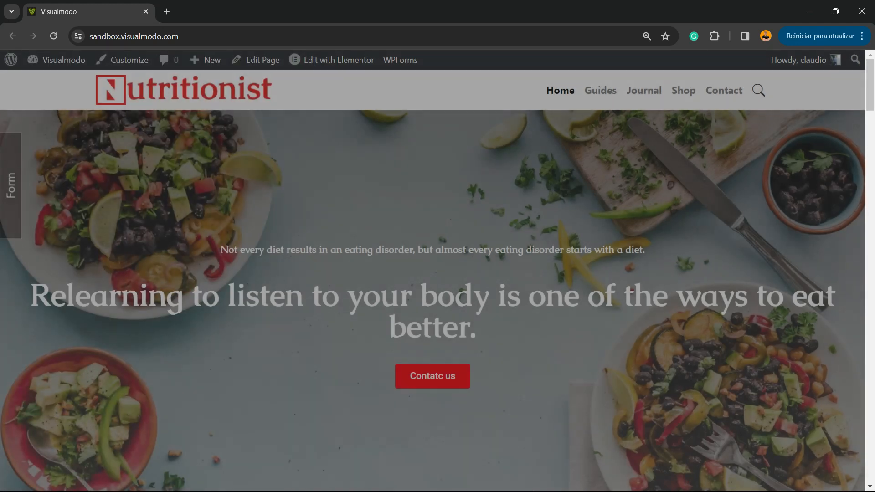
click(10, 185)
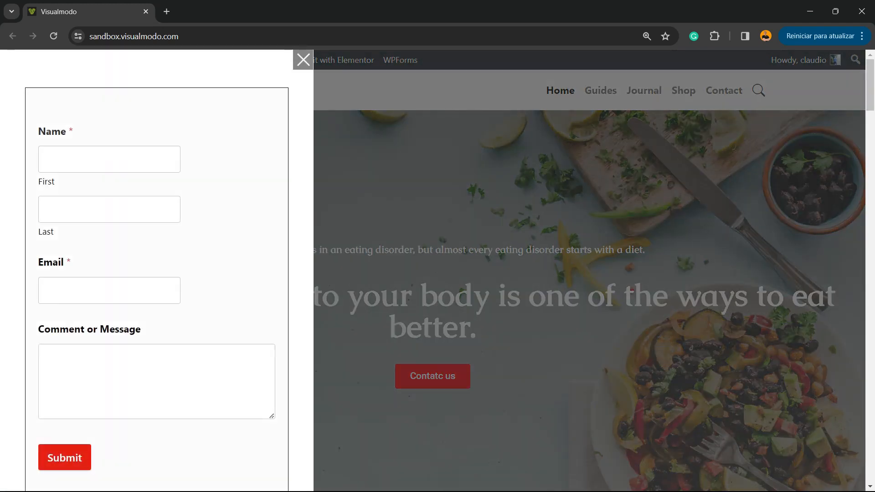
click(304, 60)
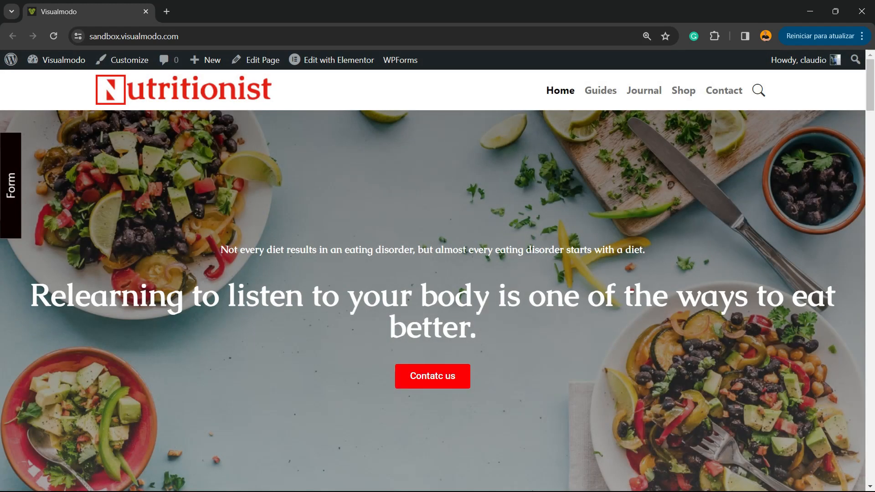
click(10, 184)
click(304, 59)
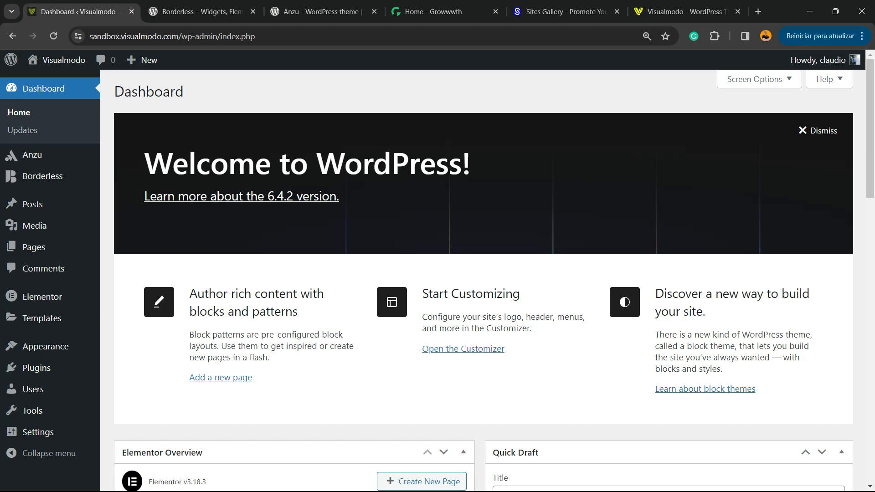
- Search the WordPress plugin directory for "WP Contact Slider"
mouse_move(37, 367)
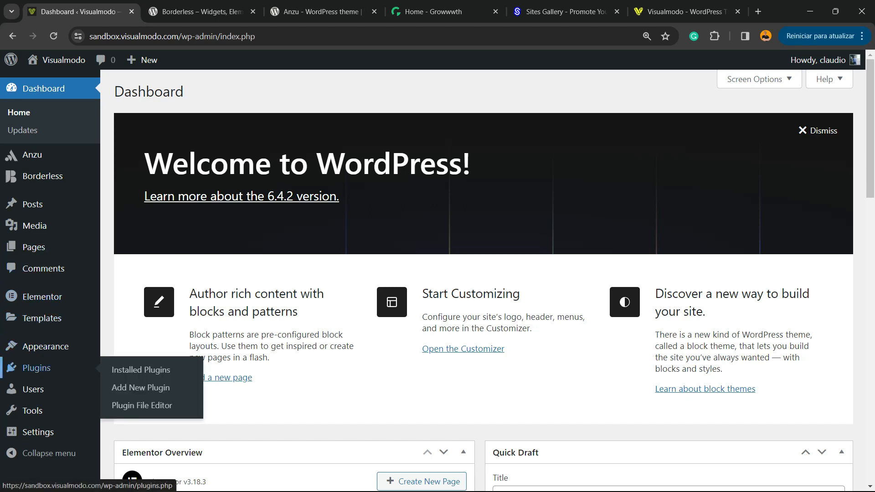
click(141, 387)
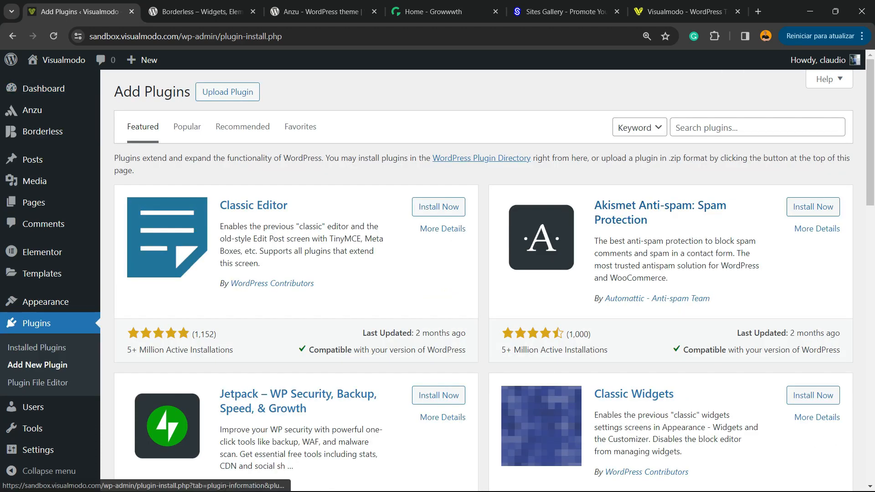
click(747, 127)
text(WP Contact Slider)
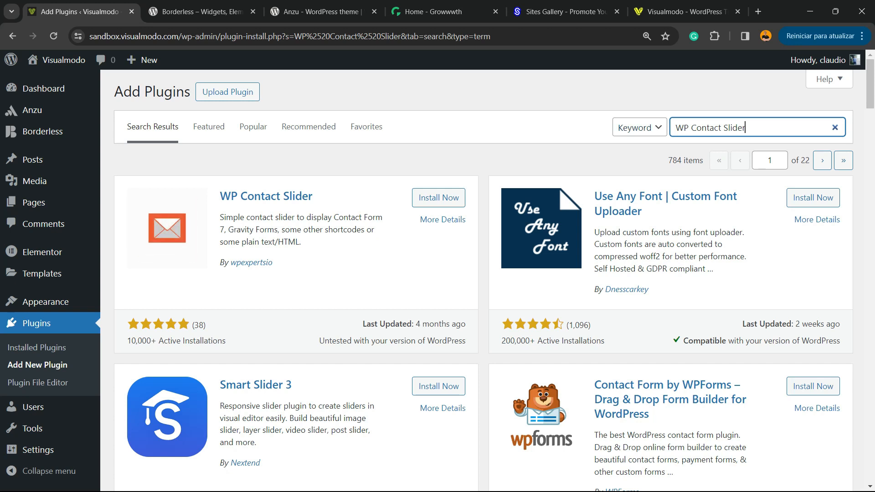
- Install and activate the WP Contact Slider plugin, skipping its email notification opt-in
drag(349, 218, 220, 217)
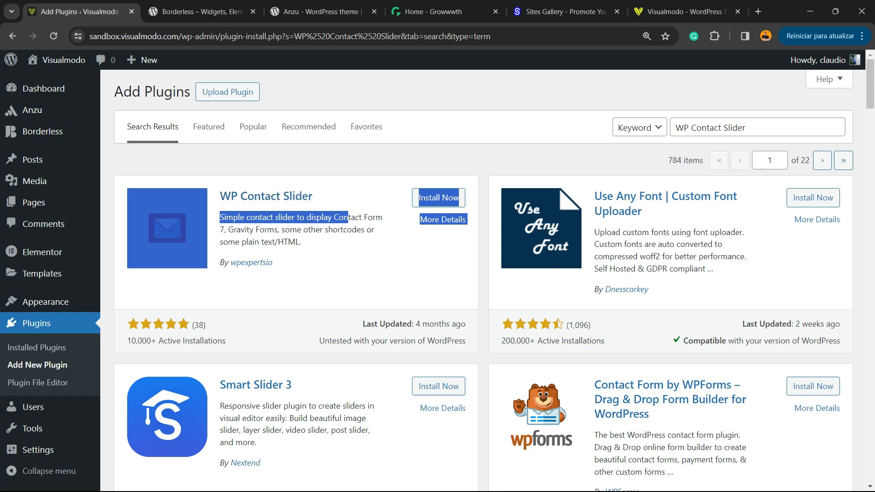
click(434, 198)
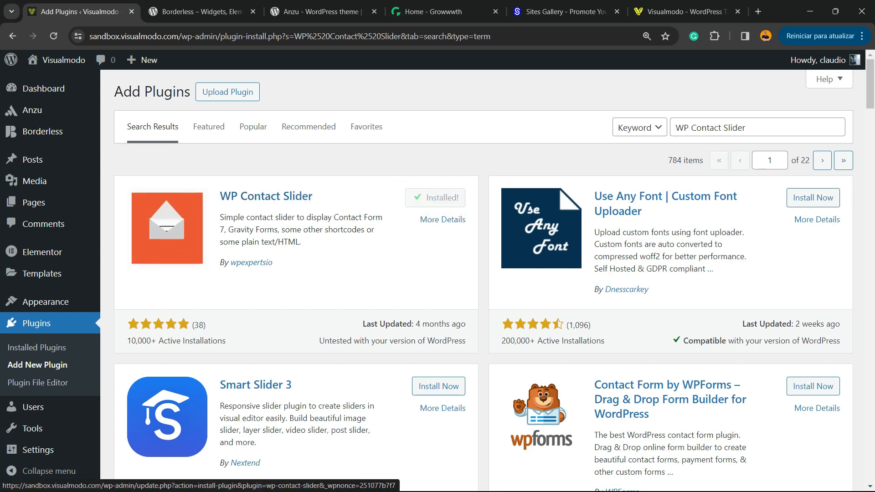
click(444, 198)
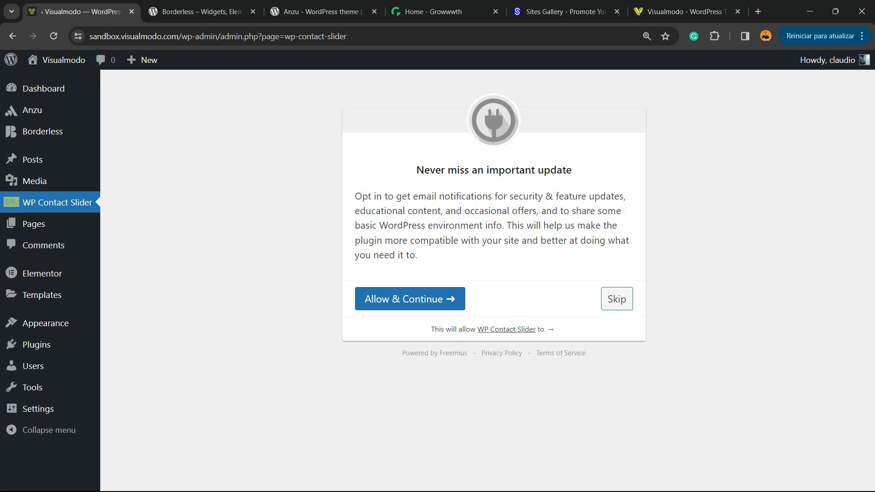
click(616, 299)
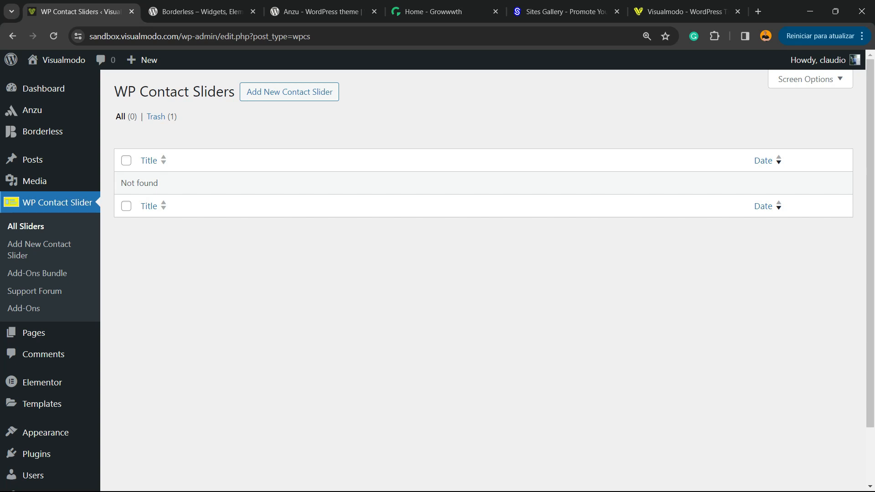
- Search the WordPress plugin directory for "contact form"
mouse_move(36, 453)
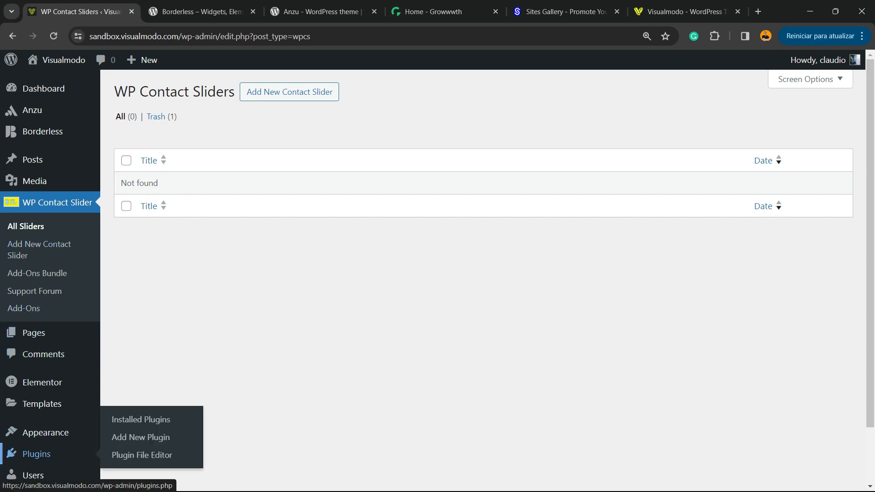
click(141, 437)
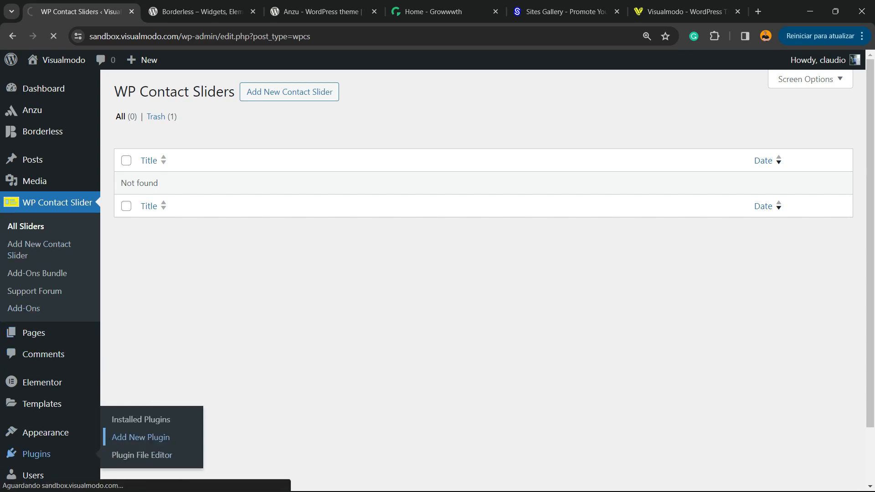
click(747, 127)
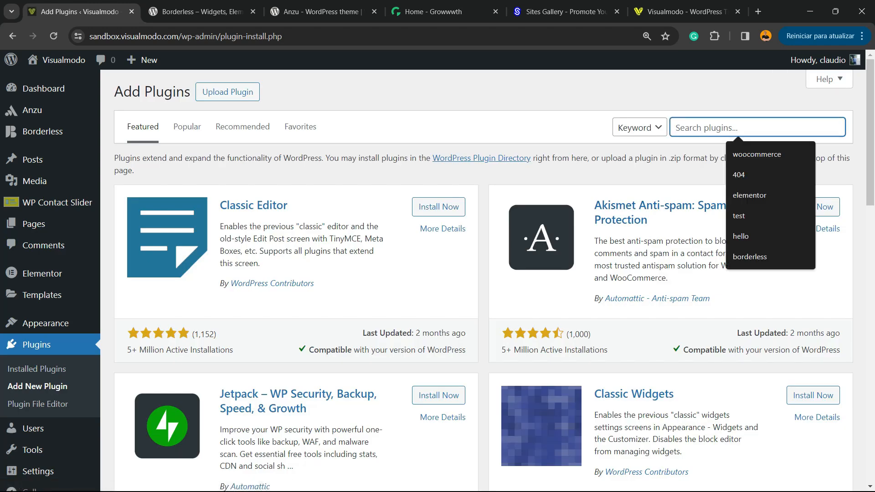
text(contact)
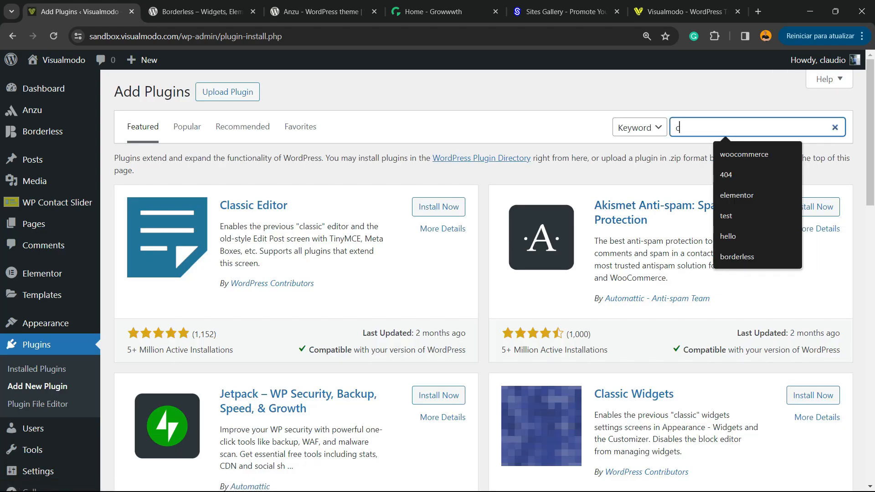
text( form)
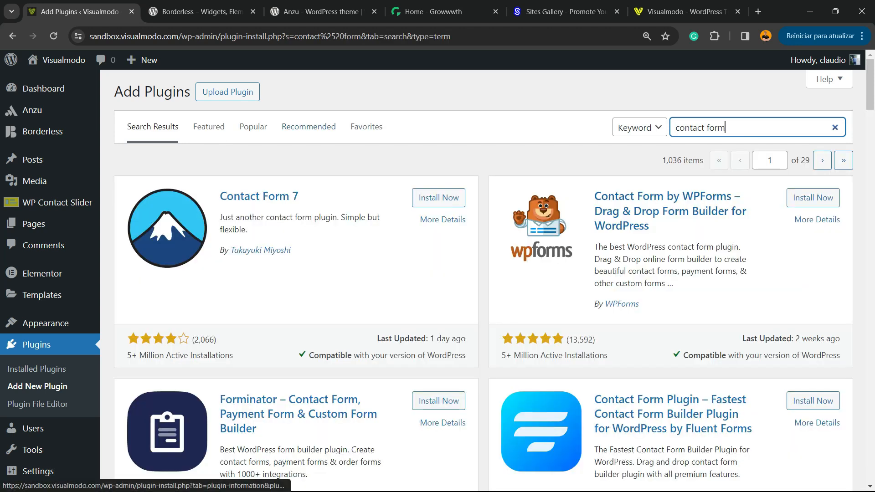
- Install and activate the Contact Form by WPForms plugin
scroll(495, 282, down, 5)
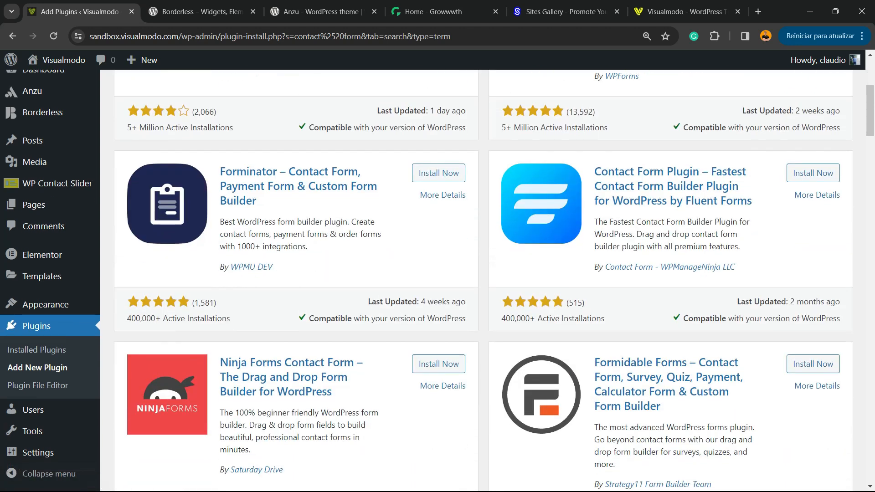
scroll(494, 281, up, 5)
click(806, 197)
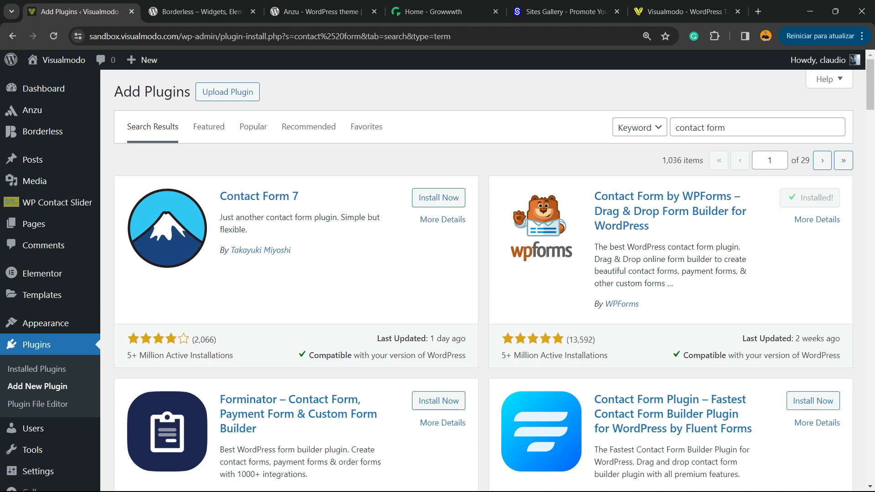
click(818, 197)
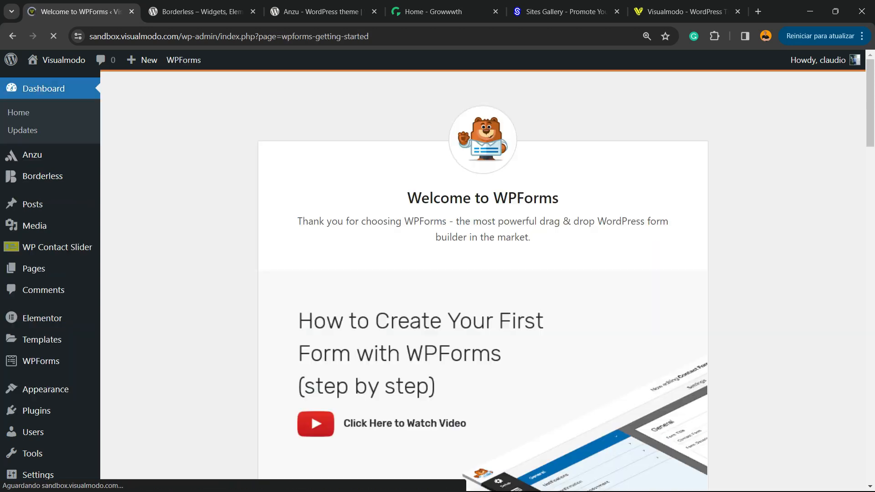
- Start creating the first form in WPForms and complete the Name Your Form hint without entering a name
scroll(483, 273, down, 7)
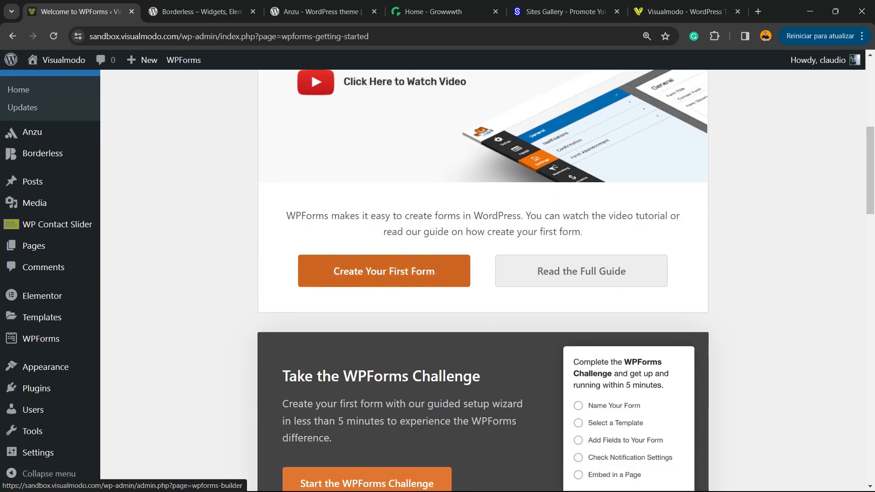
click(383, 271)
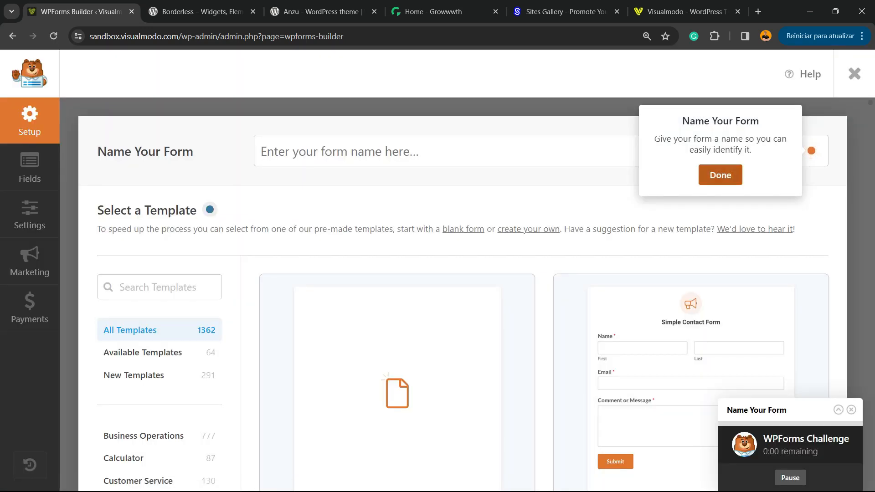
click(720, 175)
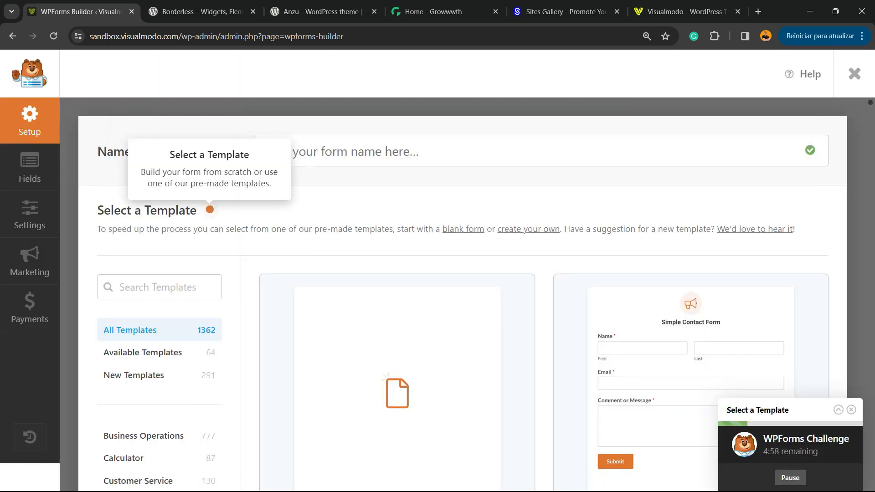
- Filter the list to Available Templates and create a form from the Simple Contact Form template
click(138, 378)
scroll(137, 377, down, 2)
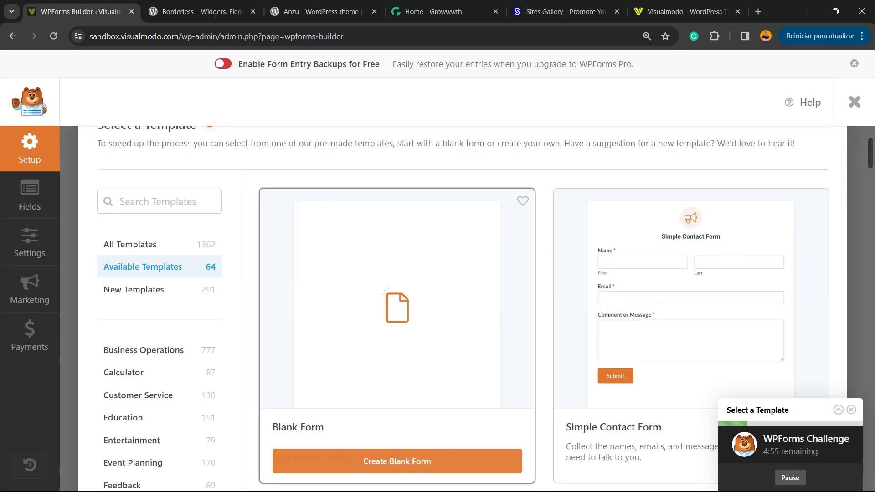
scroll(397, 346, down, 2)
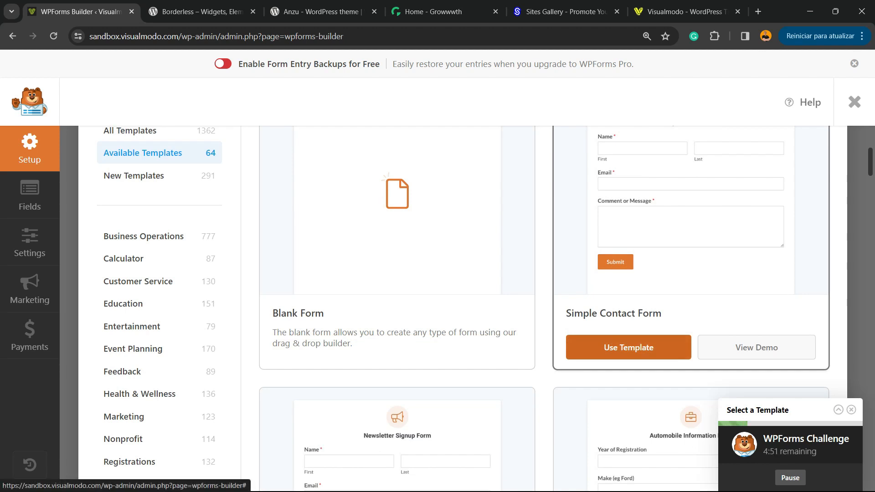
scroll(629, 348, down, 10)
scroll(629, 347, up, 12)
scroll(629, 347, down, 2)
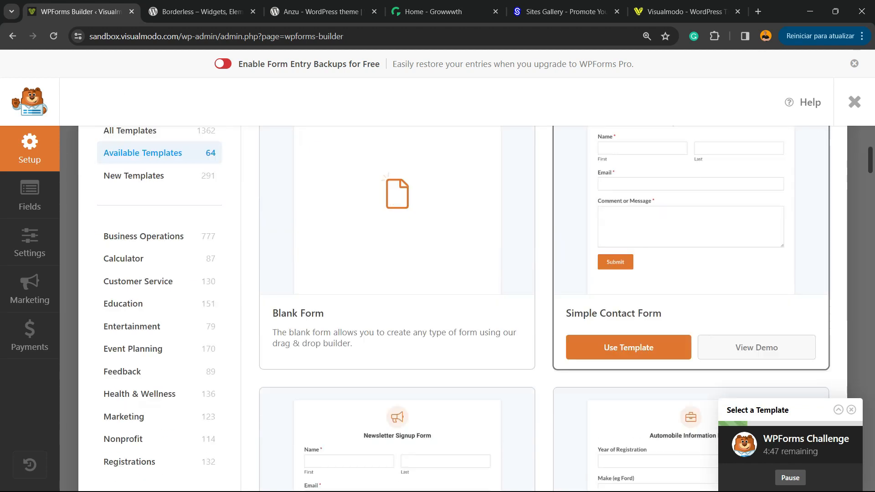
click(602, 350)
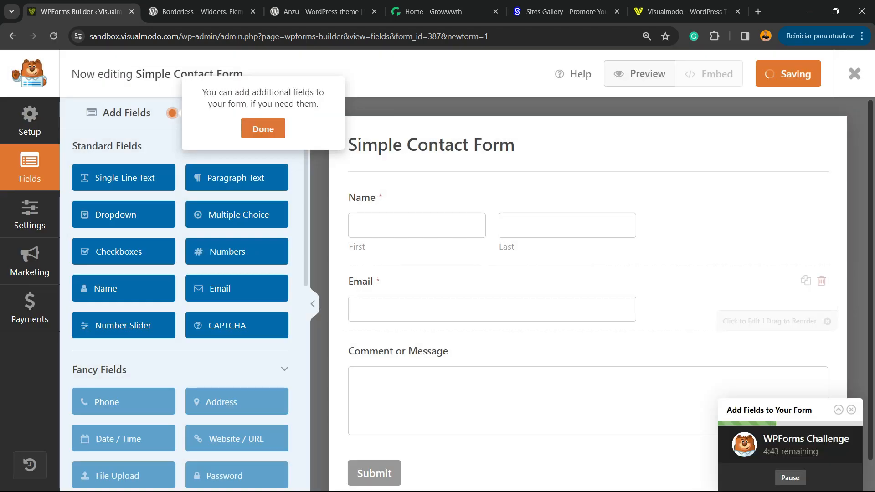
scroll(587, 255, down, 1)
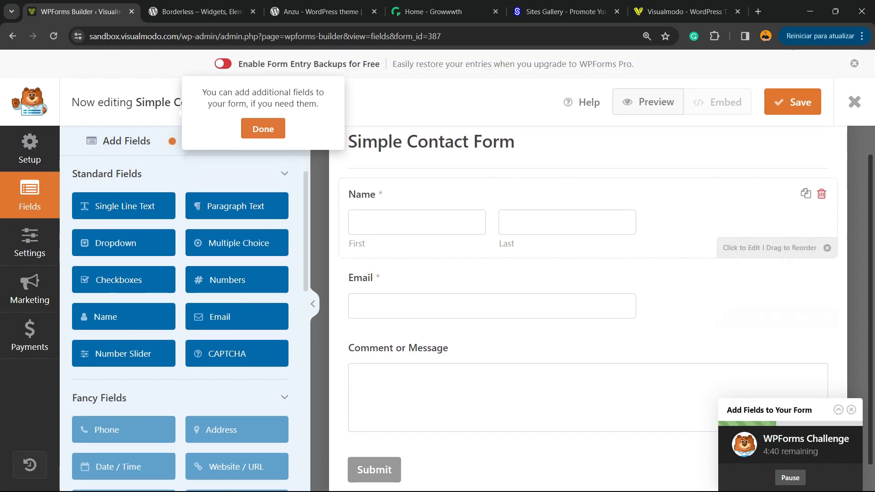
- Complete the WPForms Challenge hints for adding fields and checking notifications, and dismiss the Embed in a Page prompt
click(262, 129)
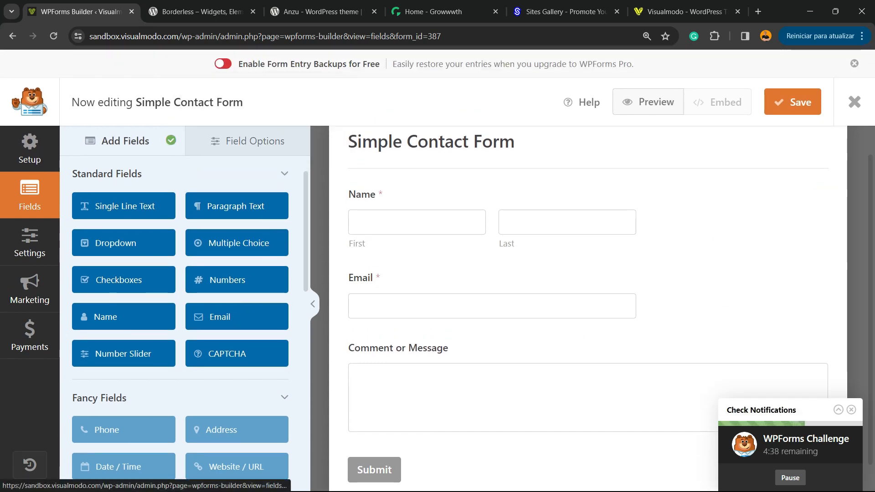
click(684, 204)
scroll(547, 291, down, 5)
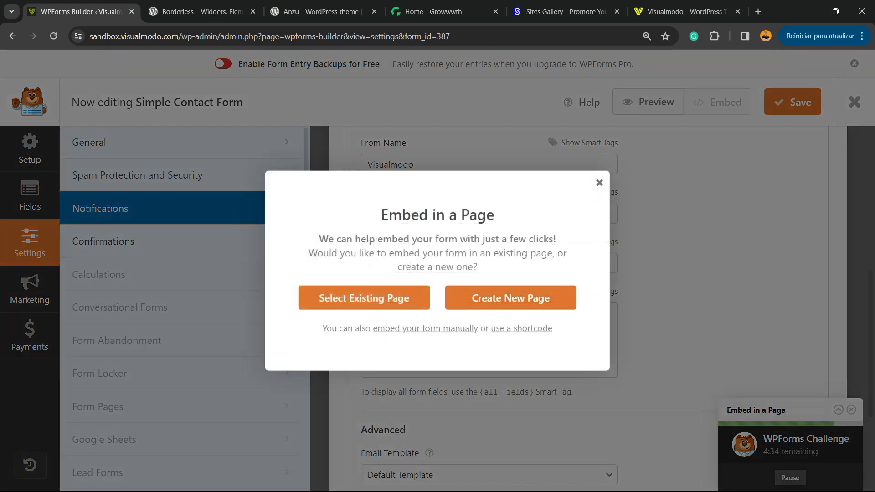
click(599, 183)
scroll(588, 292, up, 6)
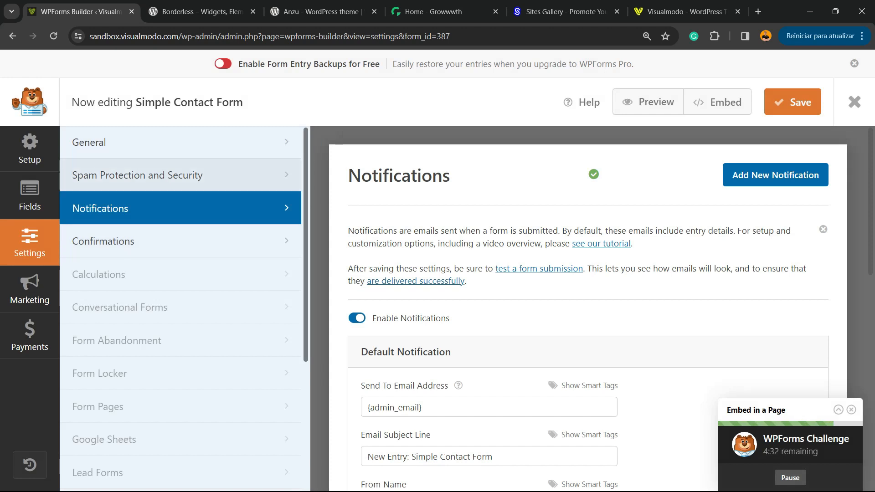
- Return to the fields of the Simple Contact Form and save the form
click(30, 195)
scroll(588, 251, up, 2)
click(792, 102)
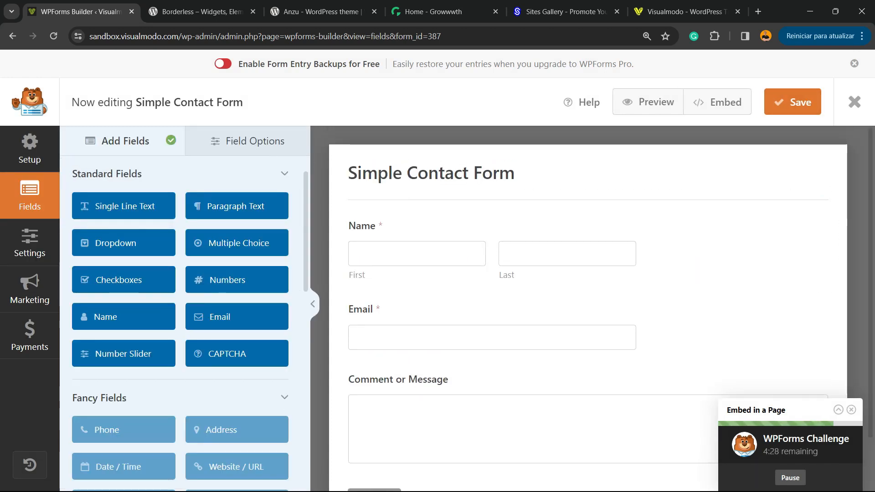
- Reveal the shortcode in the form's embed options and copy it
click(717, 102)
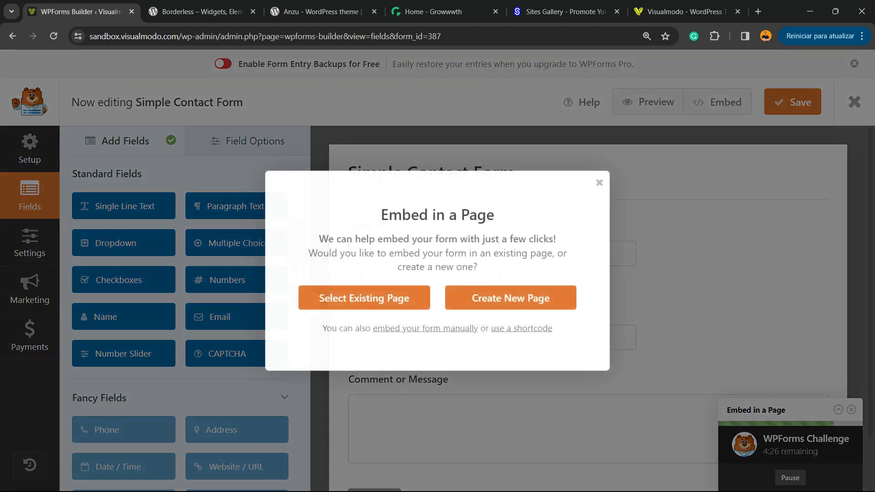
drag(552, 328, 492, 328)
click(513, 327)
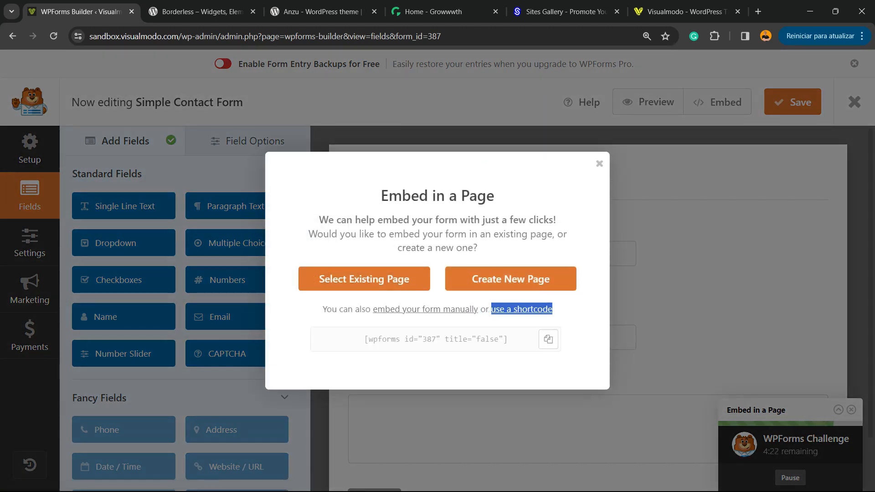
click(548, 339)
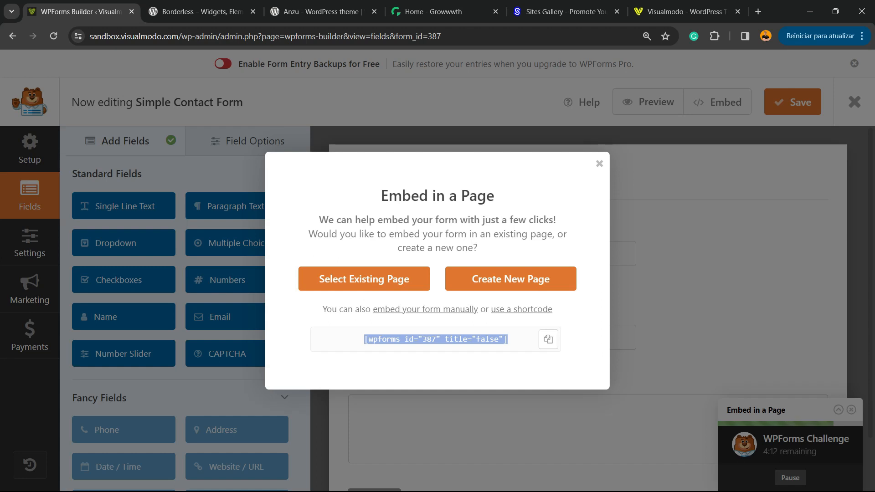
- Go to the site's wp-admin dashboard and start a new WP Contact Slider entry titled "ffff"
drag(224, 36, 443, 36)
key(BackSpace)
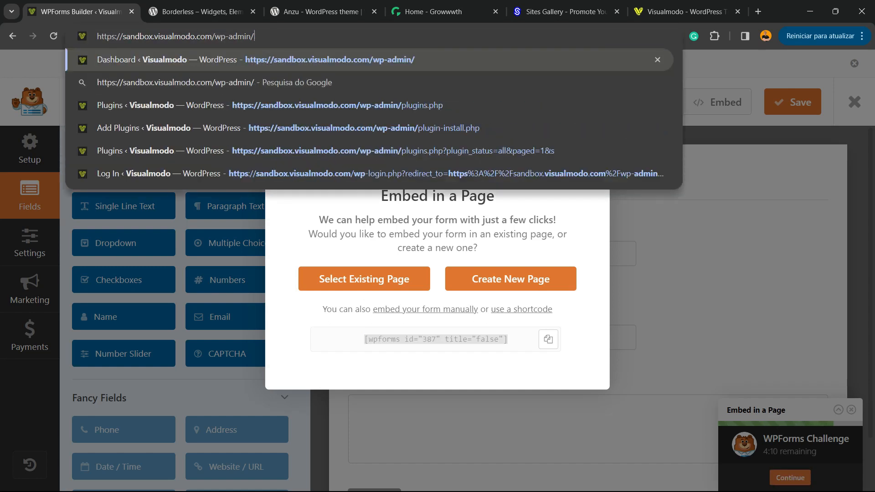
key(Return)
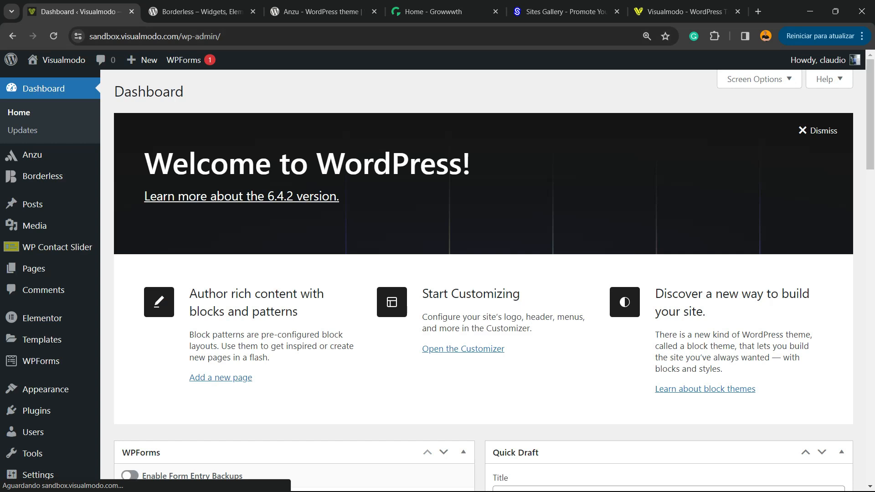
mouse_move(39, 246)
key(ctrl)
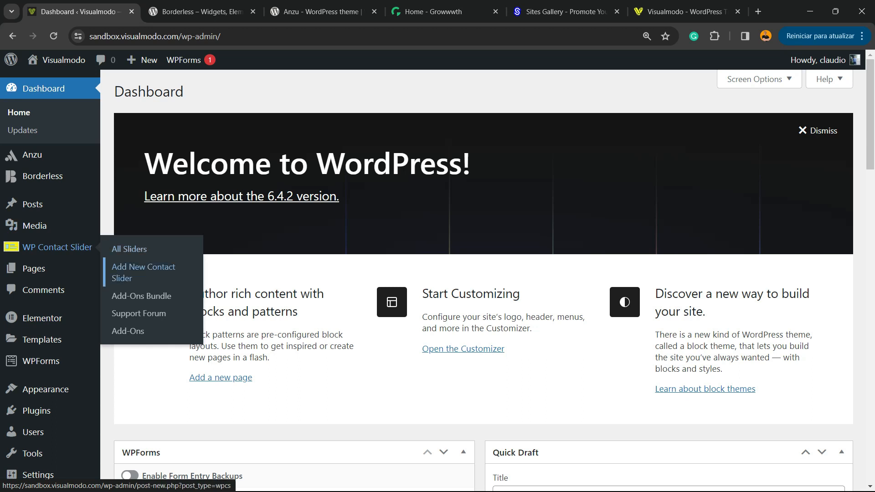
click(143, 269)
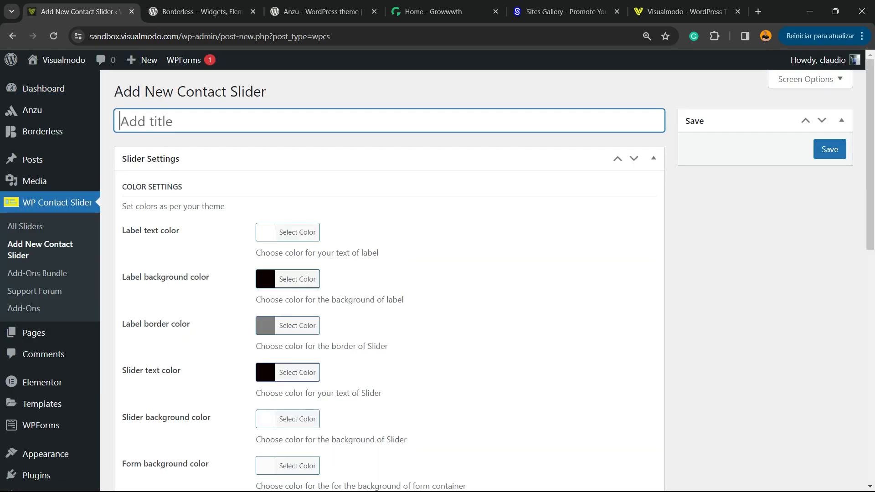
text(ffff)
- Look over the slider's color settings and the available slider position options
scroll(437, 273, down, 3)
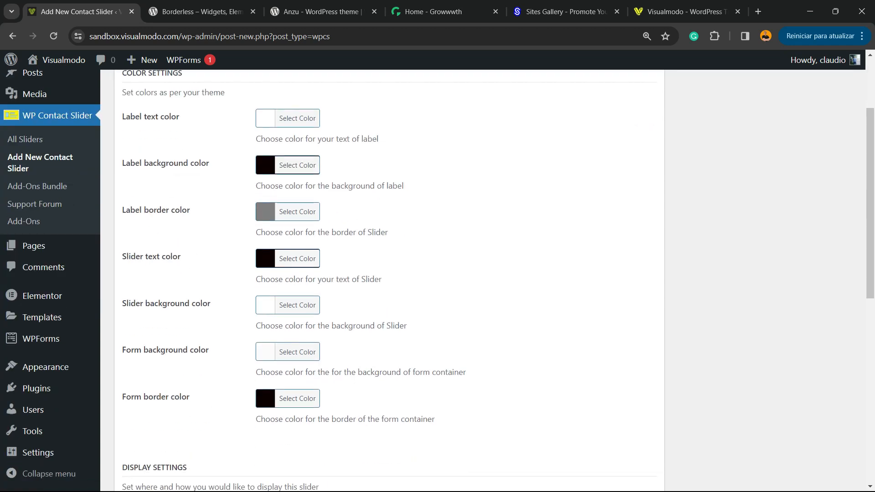
scroll(437, 273, down, 3)
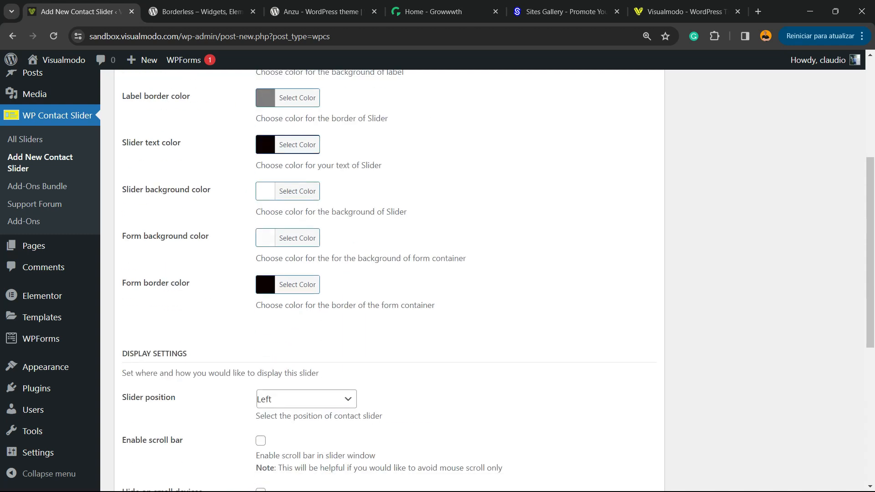
scroll(438, 273, down, 3)
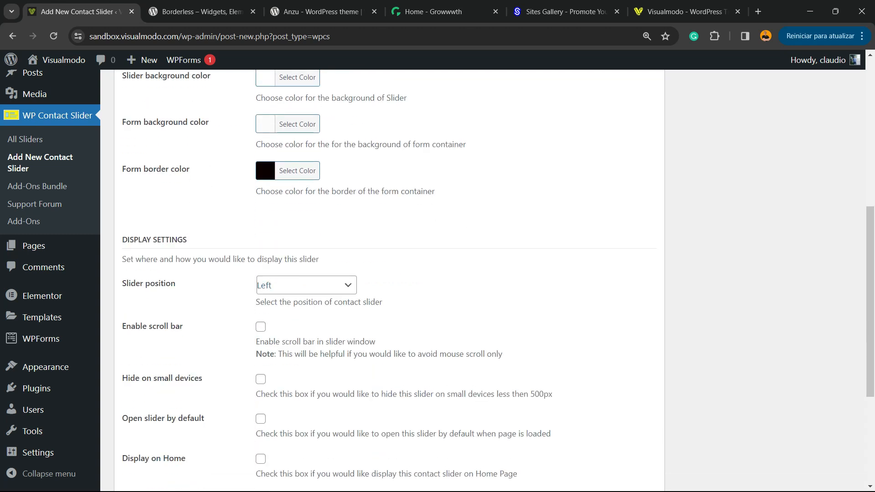
click(306, 285)
click(306, 285)
scroll(437, 273, down, 3)
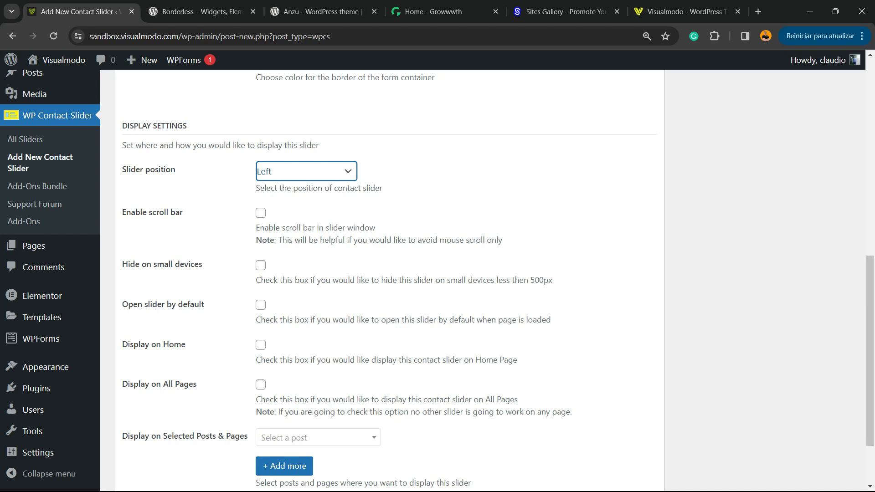
- Enable Display on Home and Display on All Pages for the slider, leaving Display on Selected Posts & Pages empty
click(260, 345)
scroll(261, 345, down, 2)
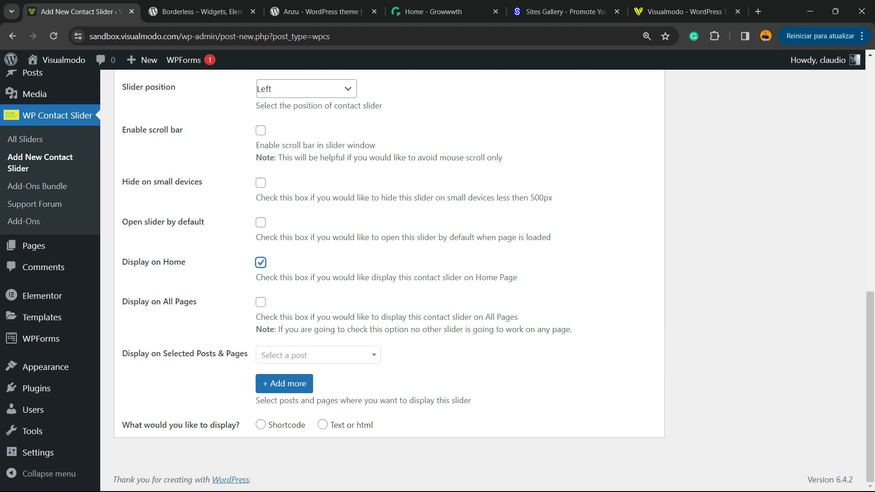
click(260, 302)
click(318, 355)
scroll(314, 309, down, 5)
scroll(314, 310, up, 5)
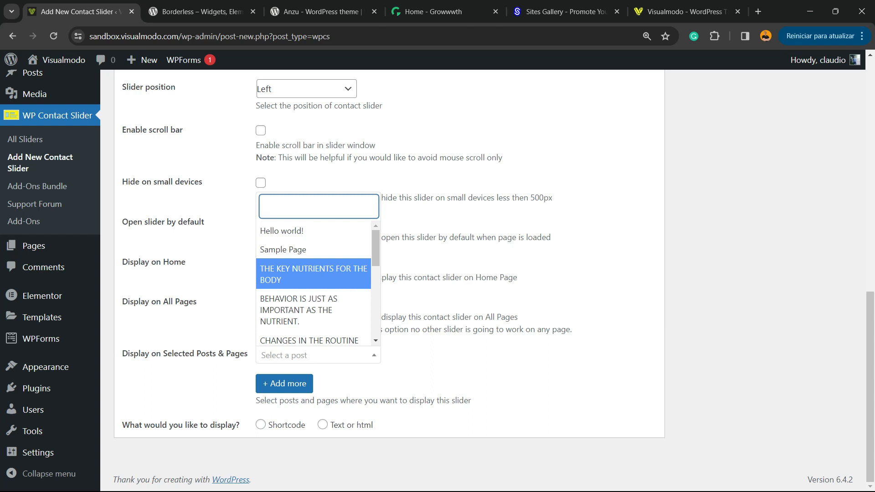
key(Escape)
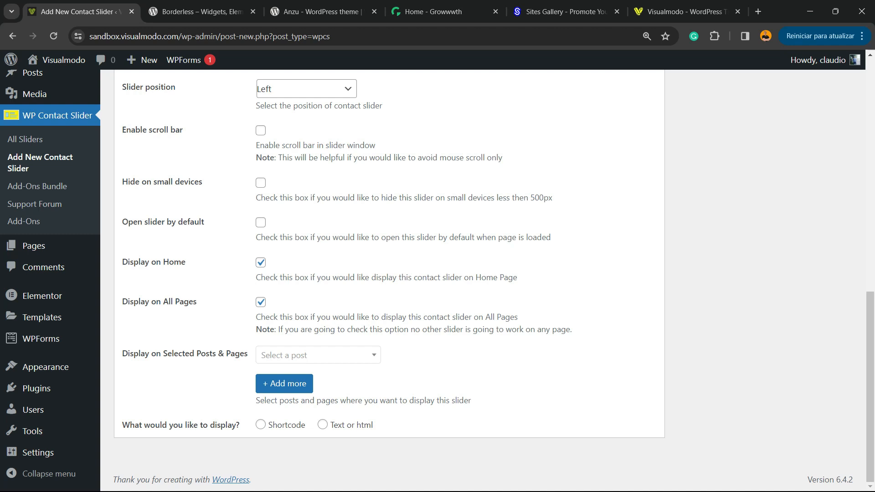
- Choose Shortcode as the content the slider displays, comparing it with the Text or html option
key(ctrl+plus)
key(ctrl+plus)
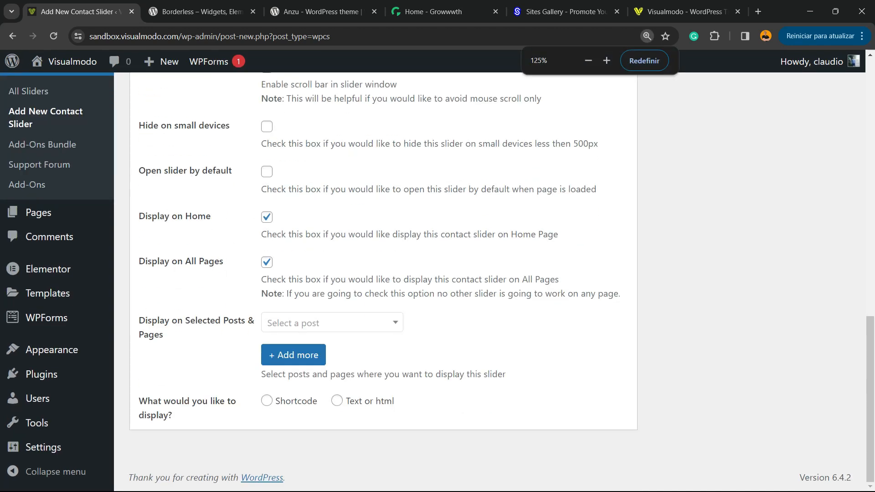
click(267, 401)
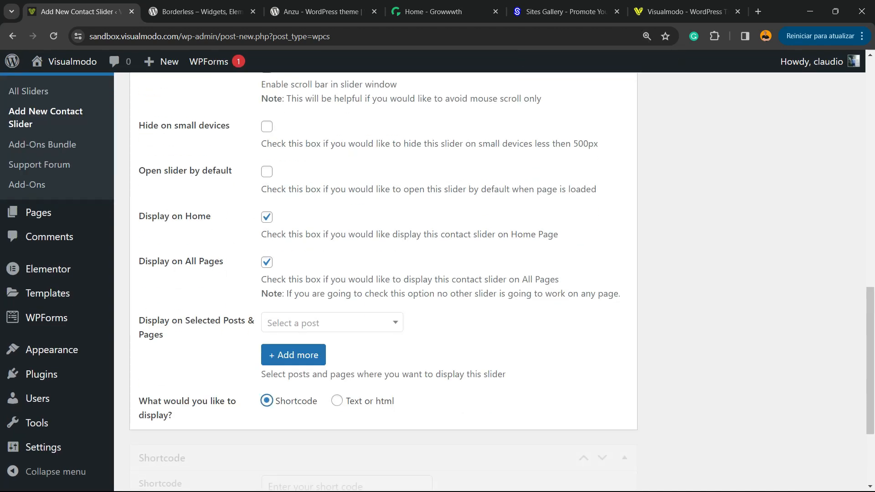
scroll(267, 401, down, 2)
click(337, 287)
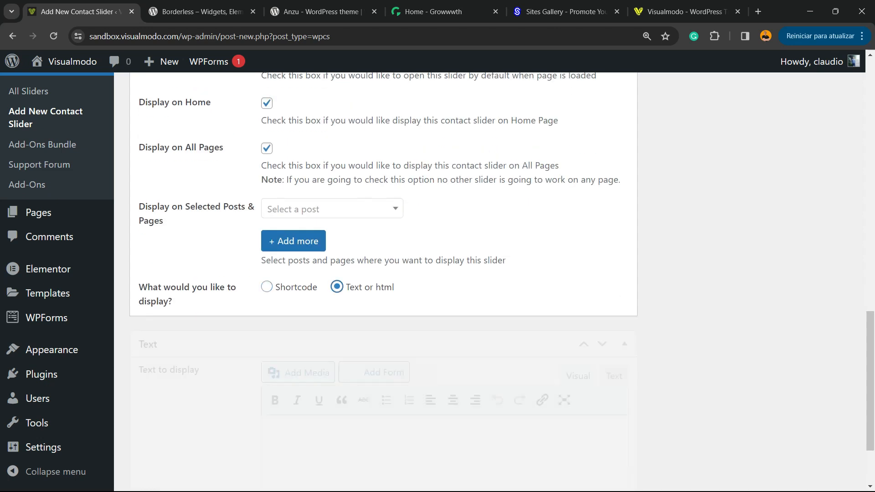
click(267, 287)
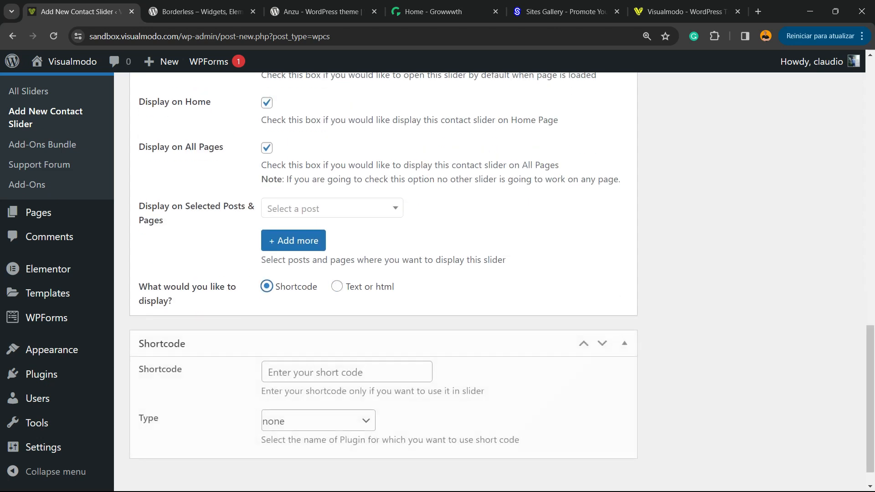
- Enter the copied shortcode [wpforms id="387" title="false"] as the slider's shortcode
scroll(296, 319, down, 1)
click(330, 345)
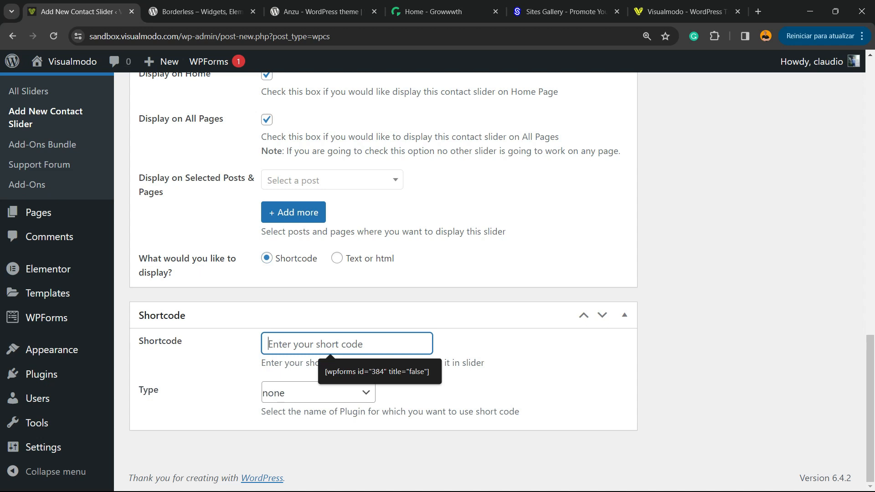
text([wpforms id="387" title="false"])
key(ctrl+a)
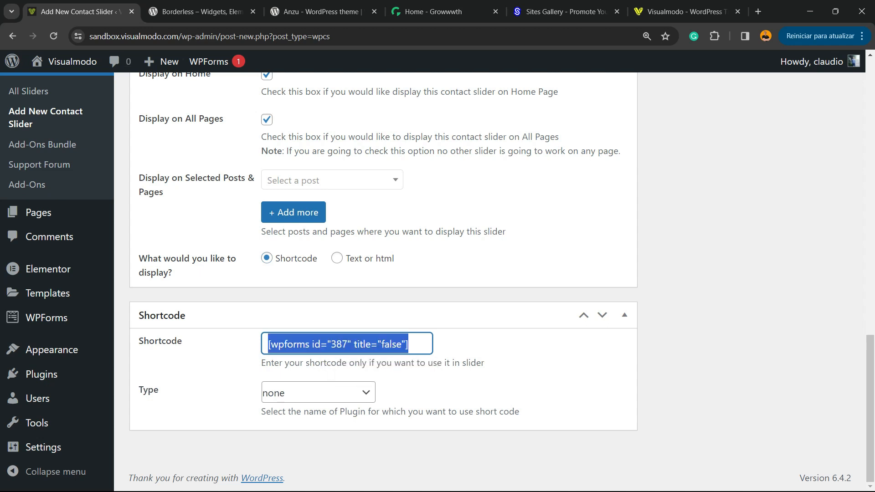
- Check the form plugin types for the shortcode, keep the type at none, and save the contact slider
click(279, 393)
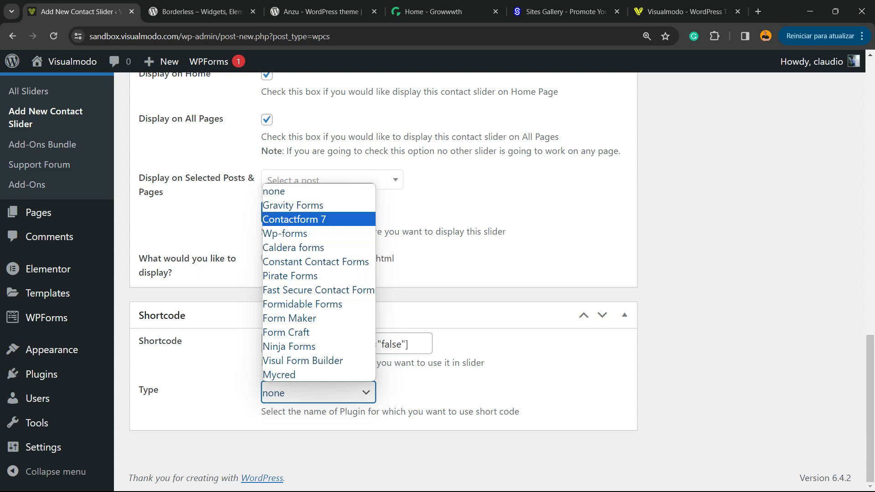
click(478, 214)
click(478, 214)
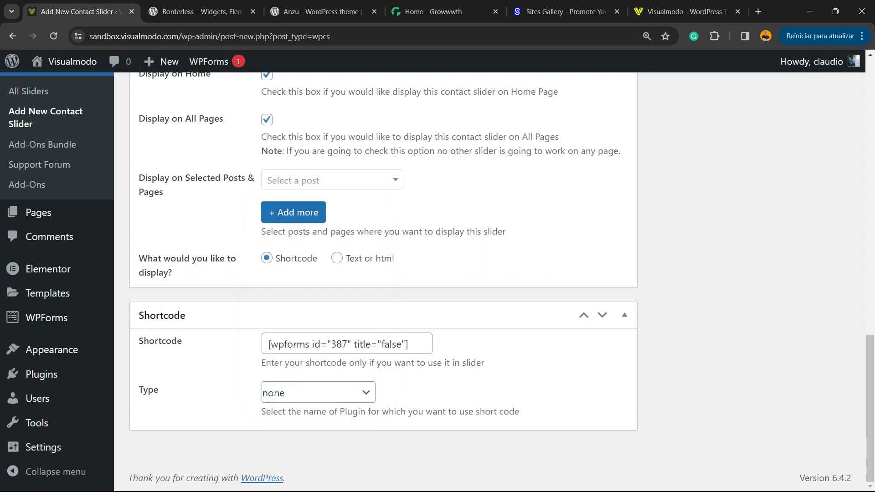
scroll(382, 273, up, 20)
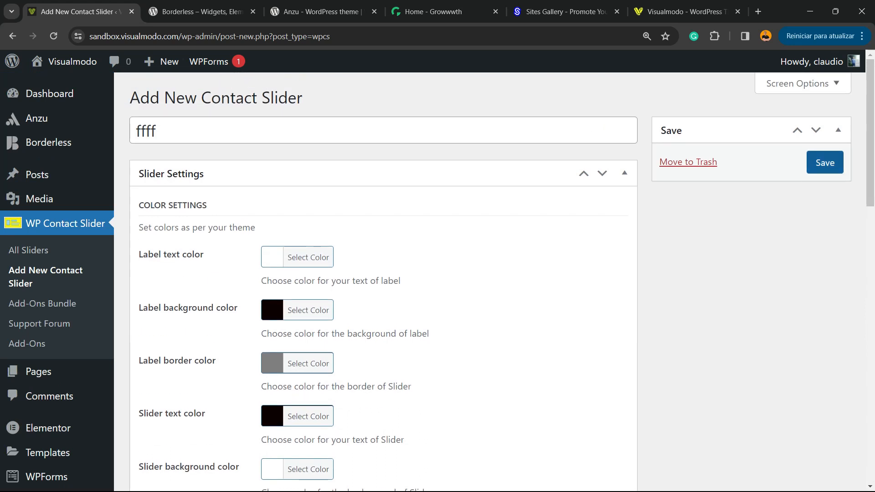
click(824, 162)
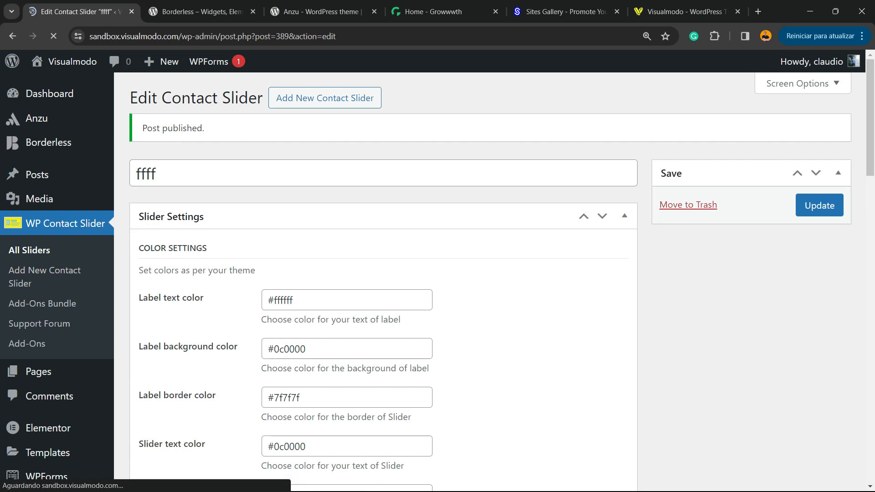
- Open the site's home page in a new tab, look over the slide-out contact form and close it
mouse_move(65, 61)
right_click(68, 83)
click(110, 94)
click(178, 12)
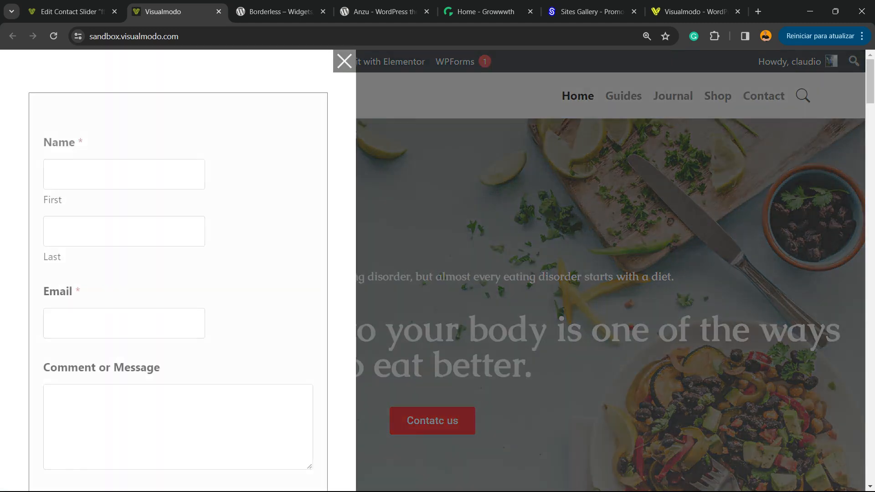
scroll(177, 291, down, 3)
scroll(178, 291, up, 3)
click(345, 61)
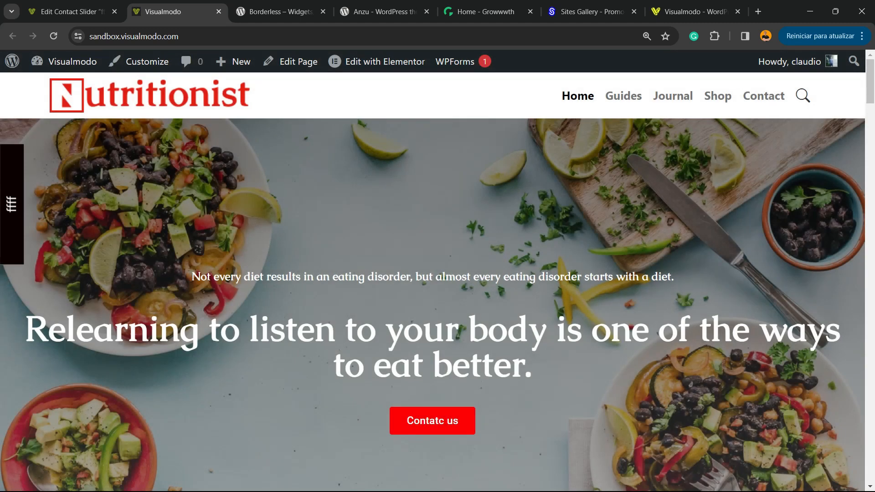
- Update the contact slider with the title "Contact Us" and return to the site's home page to check its label
key(ctrl+shift+Tab)
double_click(146, 173)
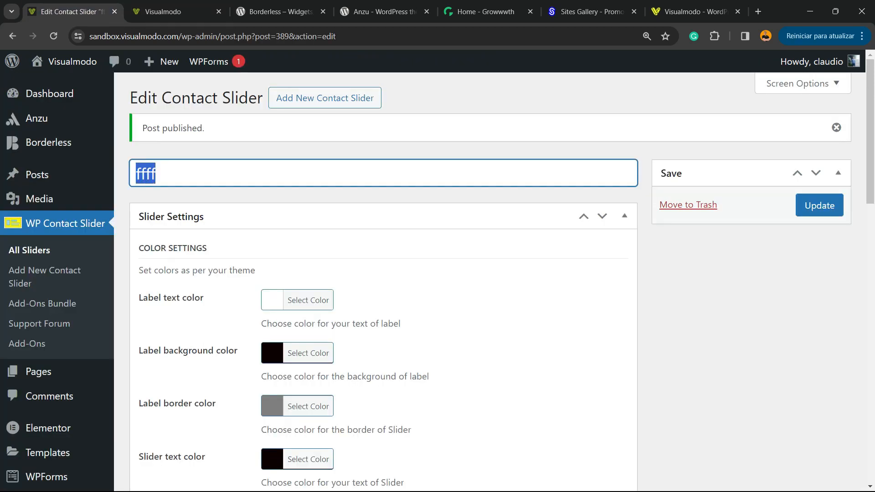
text(Oe)
key(BackSpace)
key(BackSpace)
text(Conr)
key(BackSpace)
text(ta)
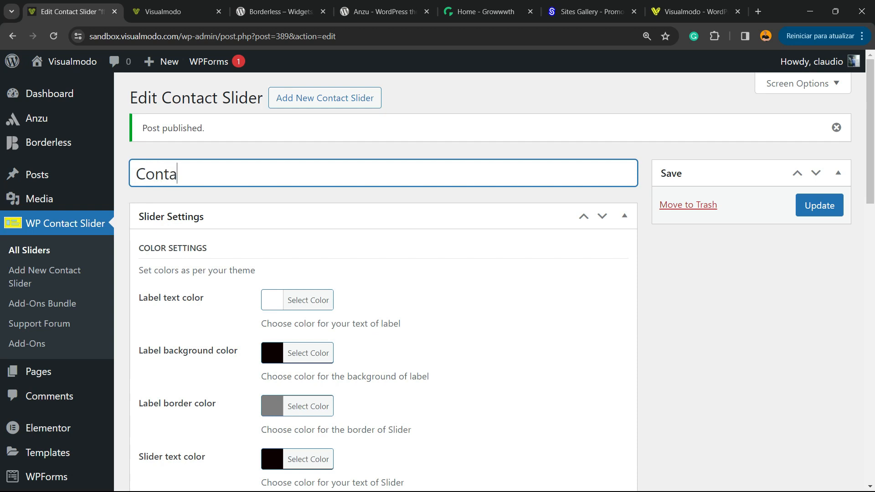
text(ct Us)
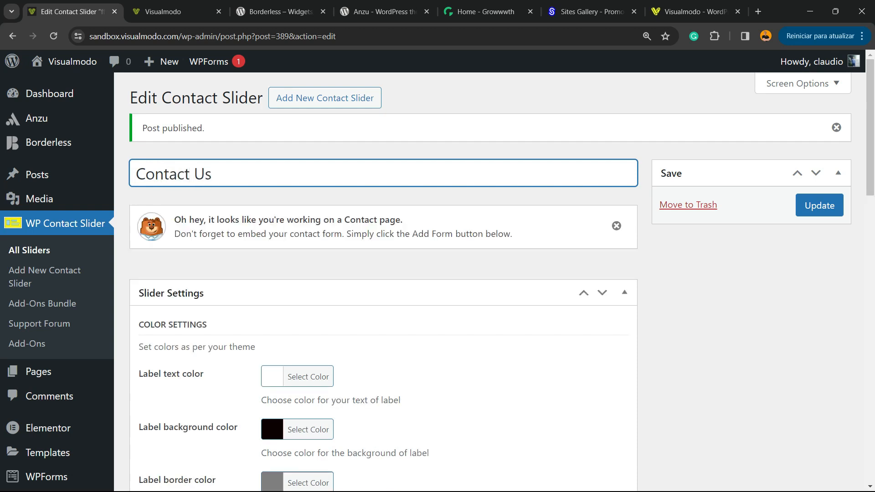
key(Return)
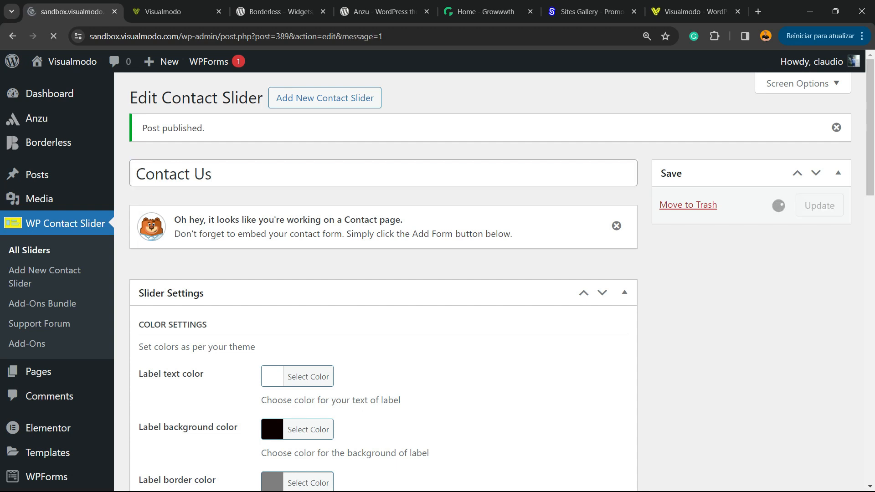
key(ctrl+Tab)
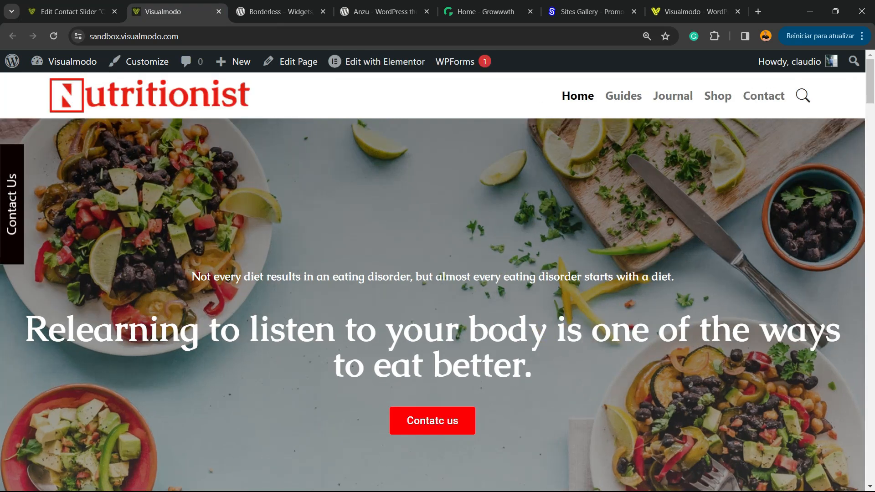
- Open the slide-out contact form on the home page, close it, and return to editing the contact slider
click(11, 204)
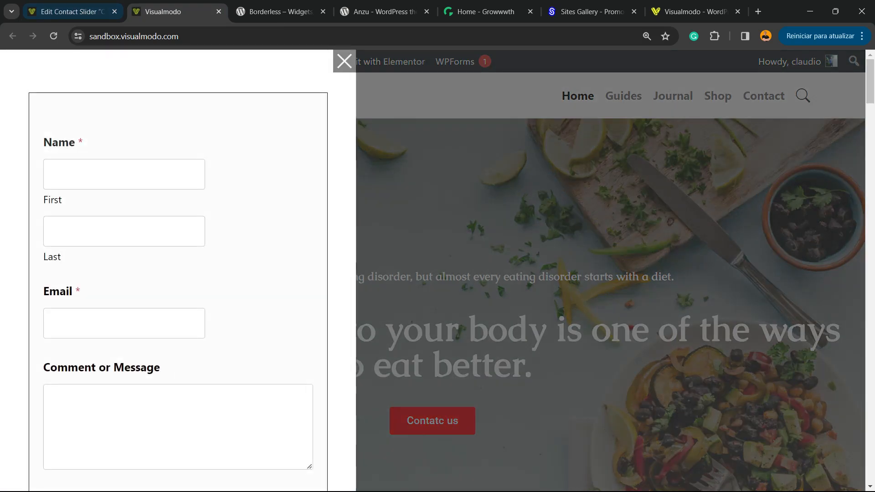
click(344, 61)
click(71, 12)
- Set the slider position to Right and update the contact slider
scroll(382, 274, down, 12)
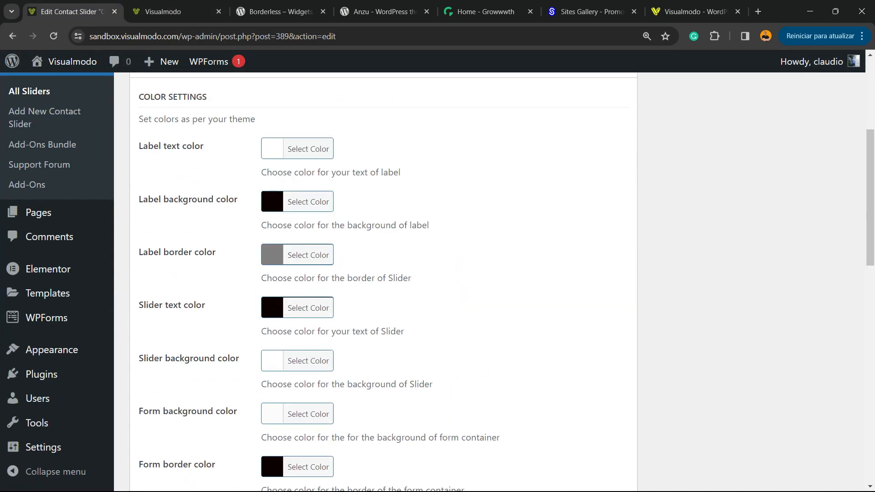
click(318, 255)
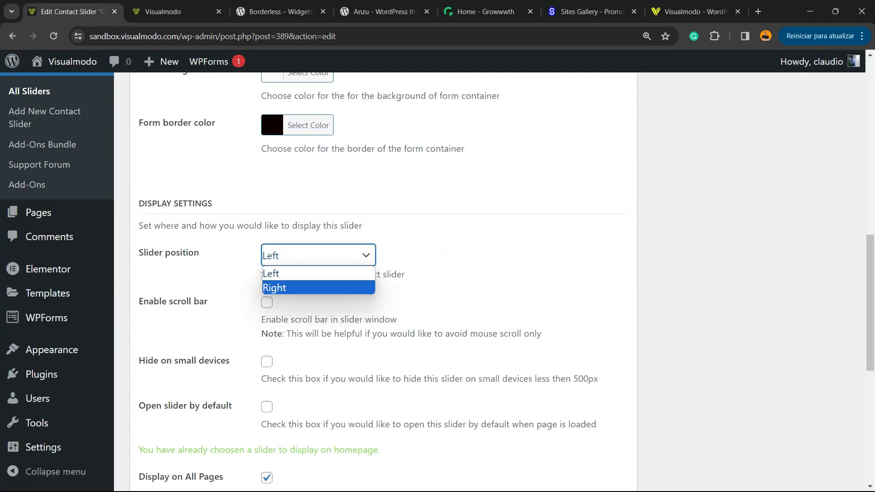
click(273, 288)
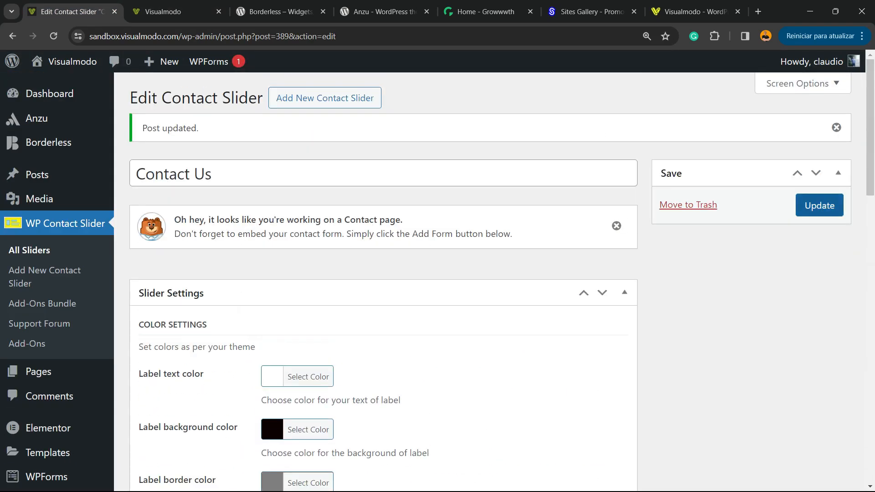
click(819, 206)
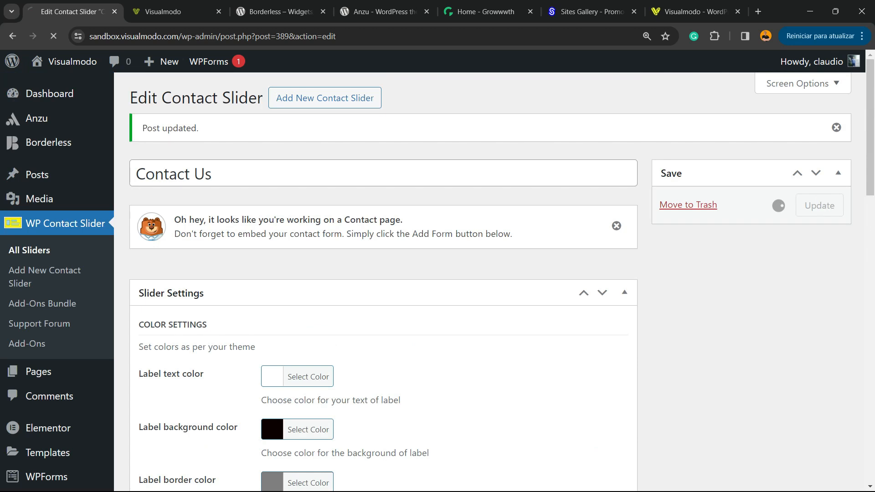
- Reload the home page and open the contact form from its Contact Us label
click(168, 11)
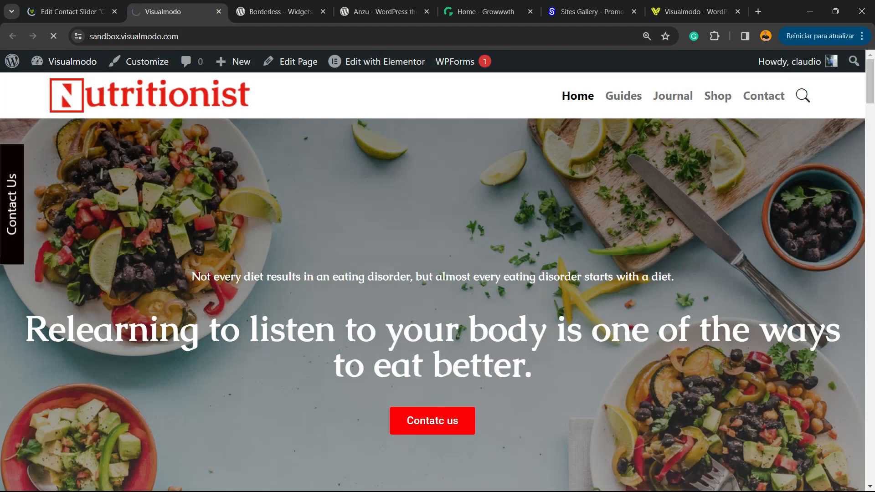
key(F5)
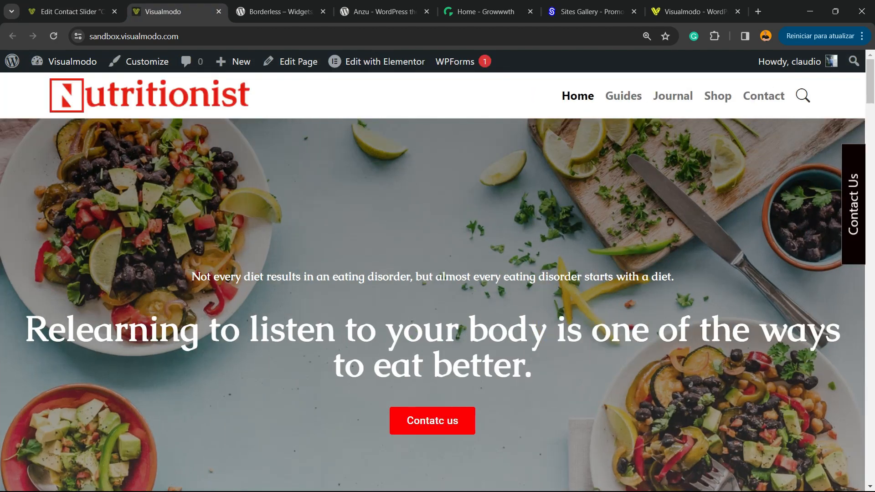
click(854, 204)
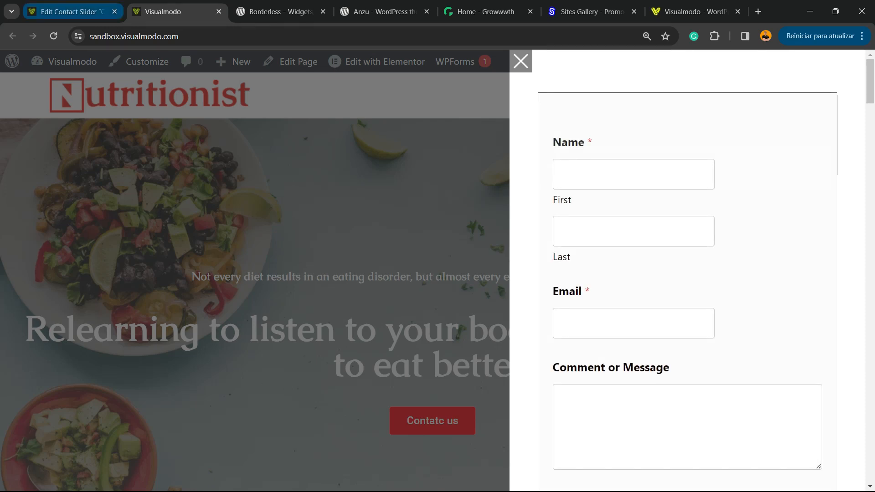
- In the contact slider's color settings, change the slider background color to a light grey and update the slider
click(68, 12)
scroll(383, 273, down, 8)
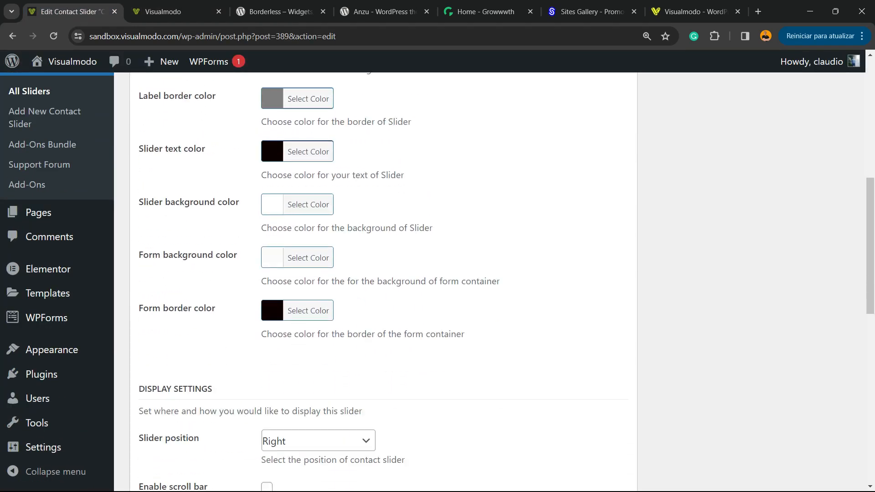
scroll(382, 274, down, 10)
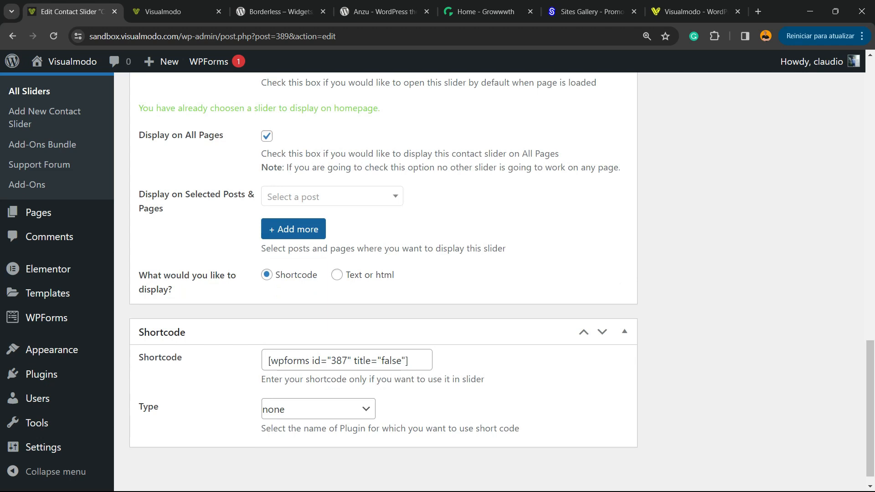
scroll(382, 273, up, 2)
scroll(382, 273, up, 6)
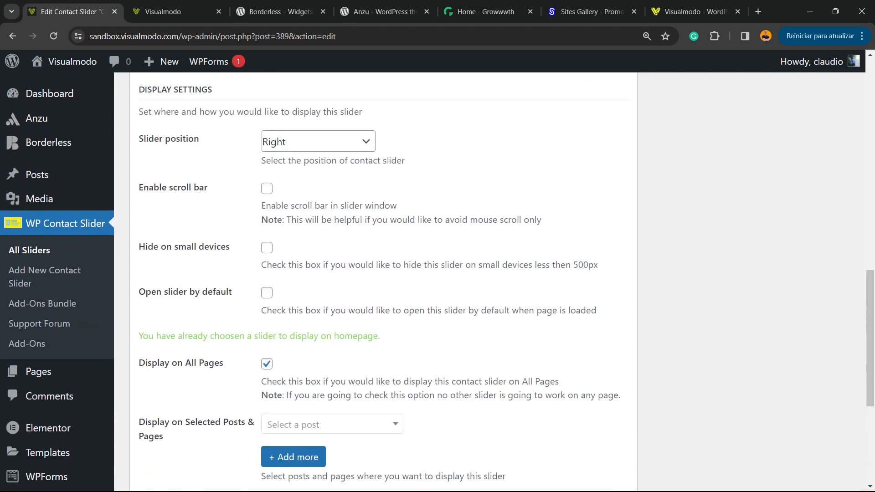
scroll(383, 274, up, 2)
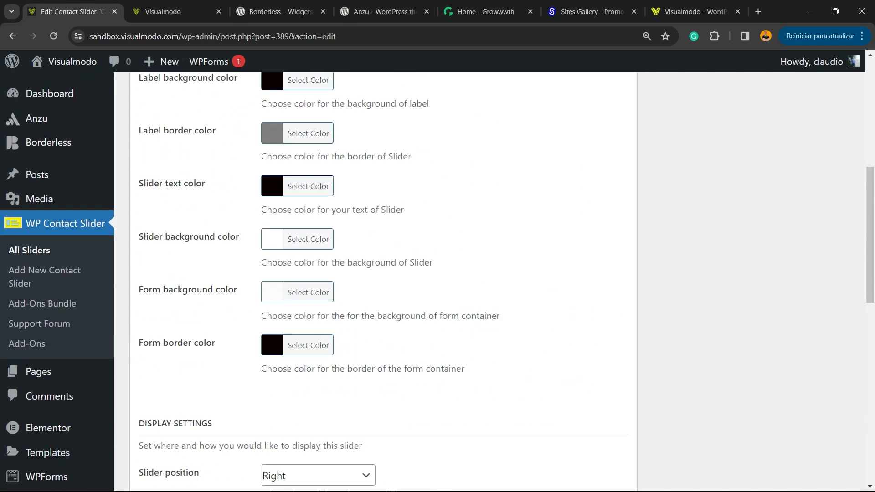
scroll(382, 274, up, 2)
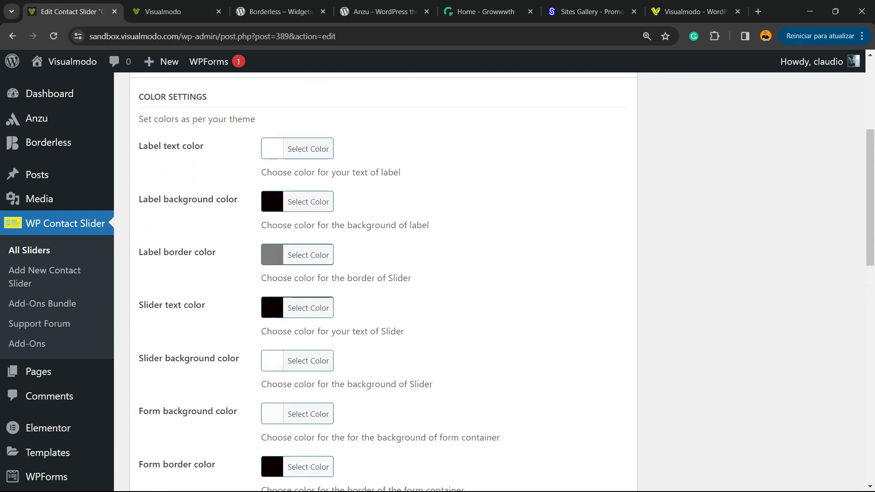
scroll(383, 273, down, 2)
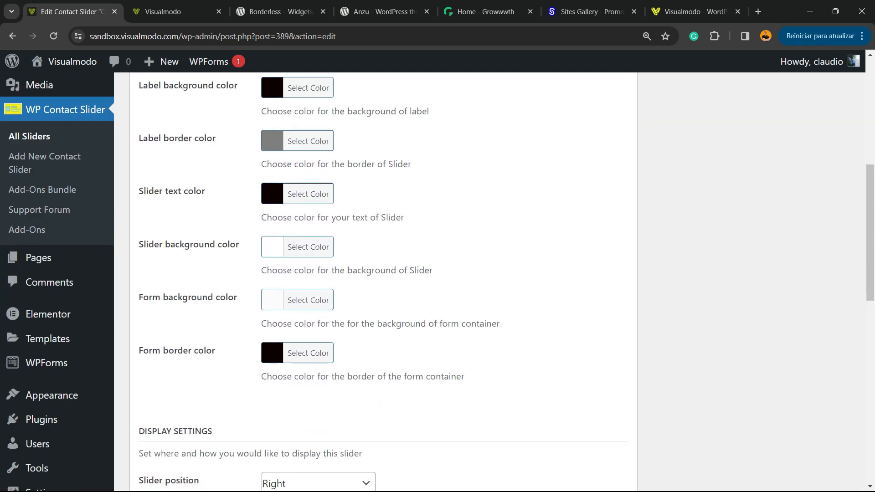
click(308, 247)
mouse_move(269, 277)
mouse_down()
mouse_move(299, 281)
mouse_move(269, 281)
mouse_up()
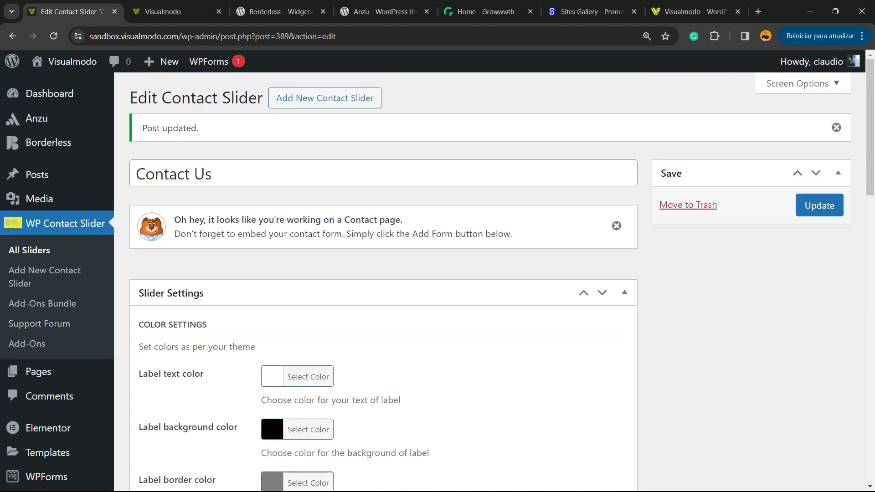
click(819, 206)
- Check the slider's new background on the home page, look through the form down to Submit, and close it
click(173, 11)
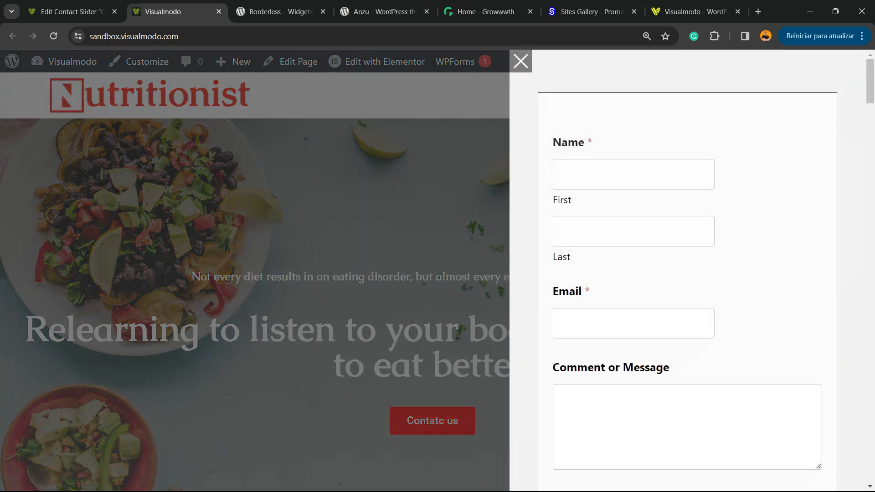
scroll(687, 273, down, 8)
scroll(687, 274, up, 3)
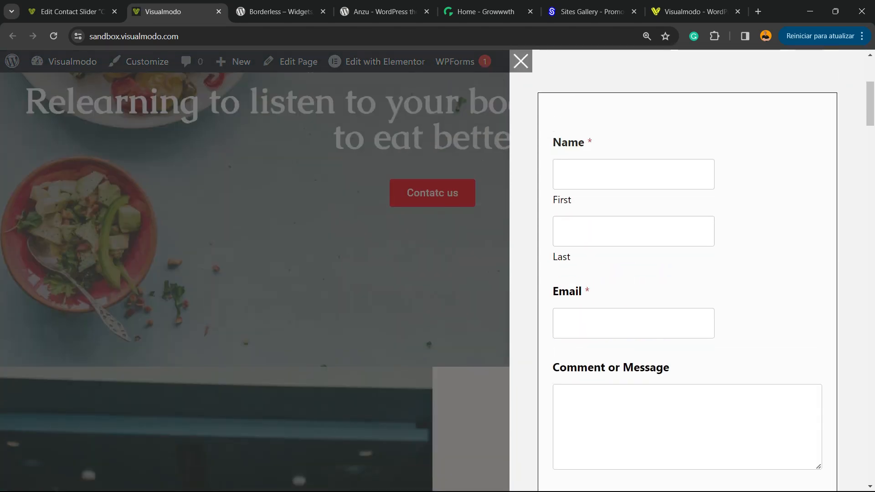
scroll(687, 273, down, 3)
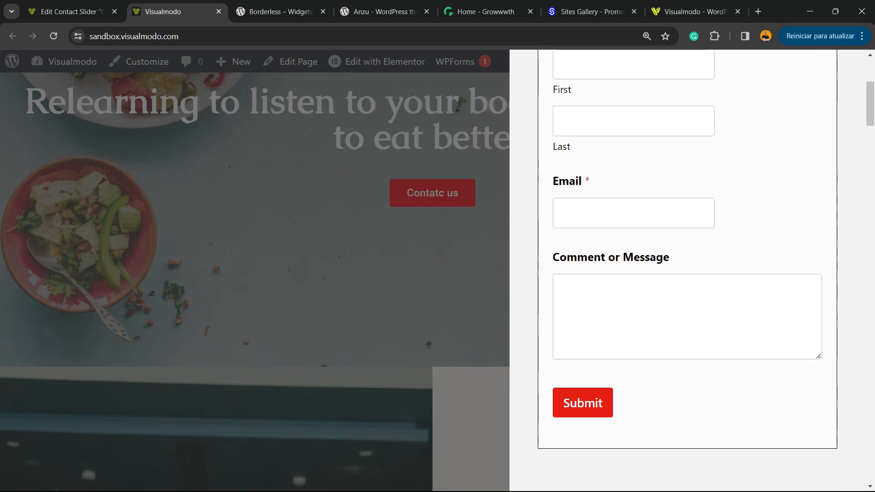
key(Escape)
scroll(309, 368, up, 5)
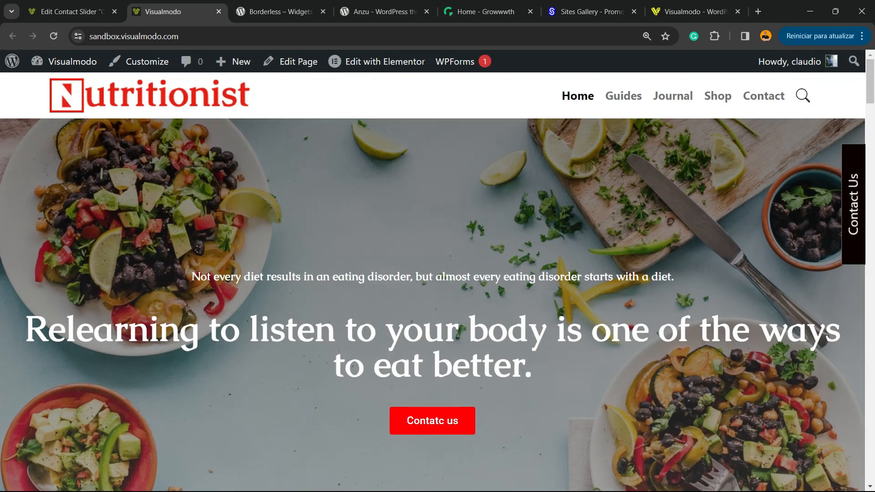
- Enable "Open slider by default" in the display settings and update the contact slider
key(ctrl+shift+Tab)
scroll(383, 282, down, 15)
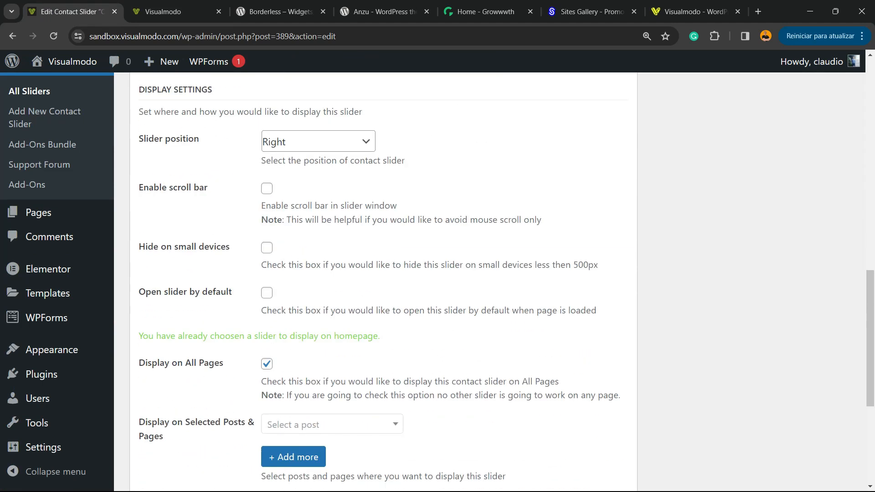
click(266, 292)
scroll(382, 282, up, 15)
click(819, 205)
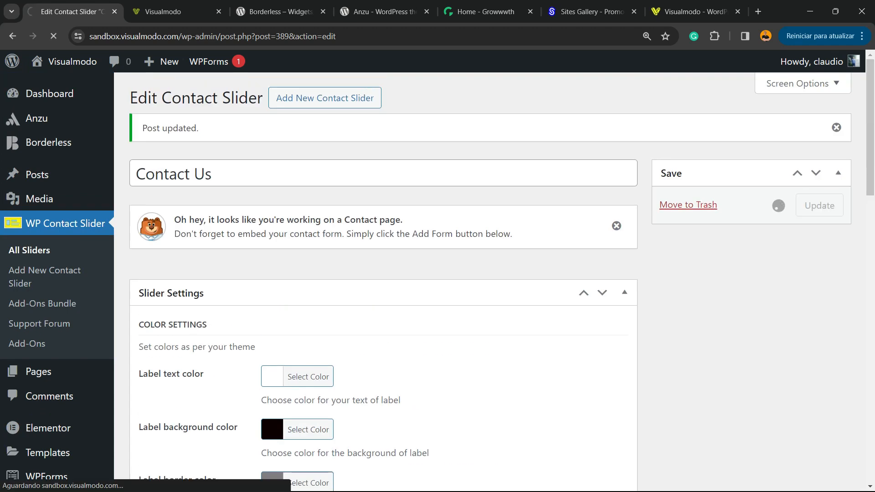
- Reload the home page to check whether the contact slider opens by default, and look over its form
click(171, 12)
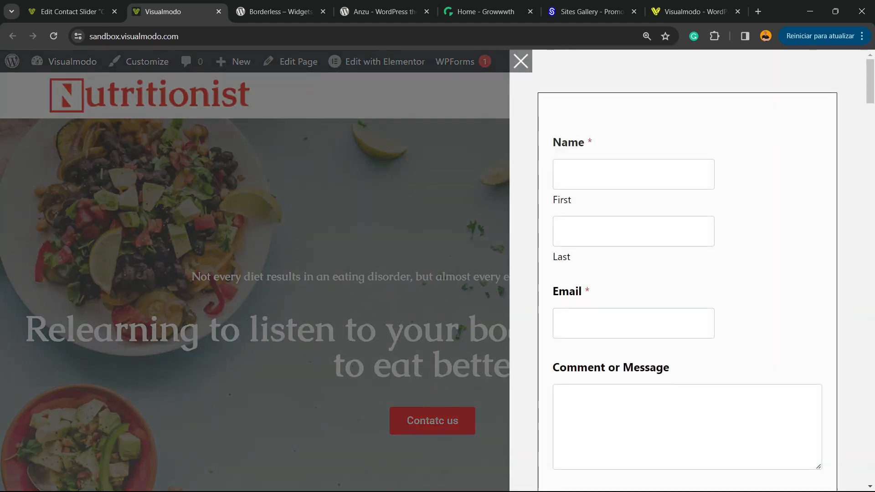
click(315, 148)
key(F5)
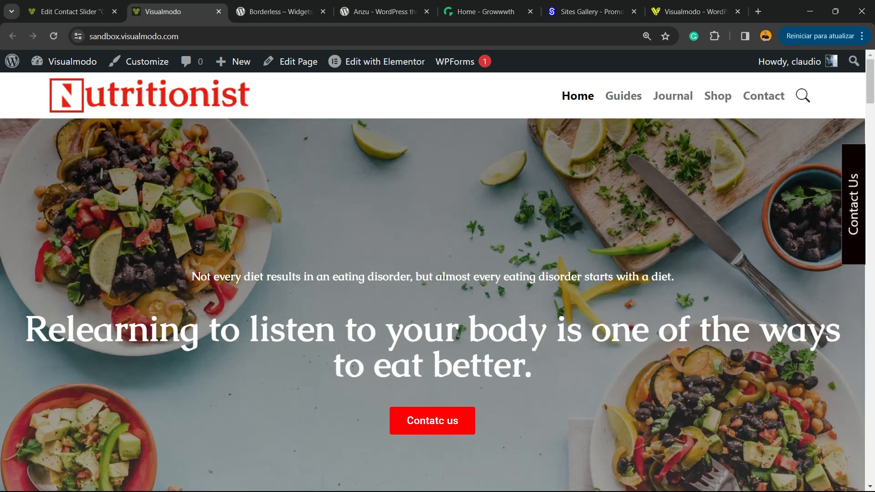
scroll(433, 273, down, 9)
click(853, 204)
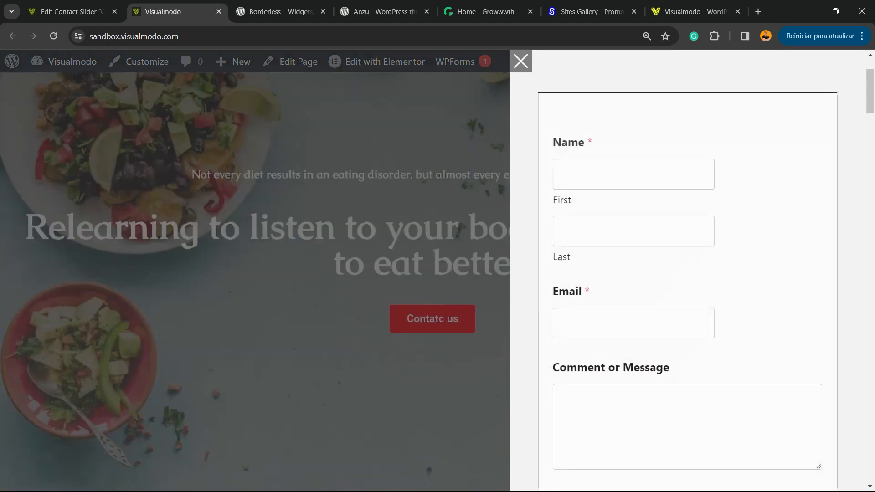
scroll(687, 274, down, 3)
scroll(686, 274, up, 3)
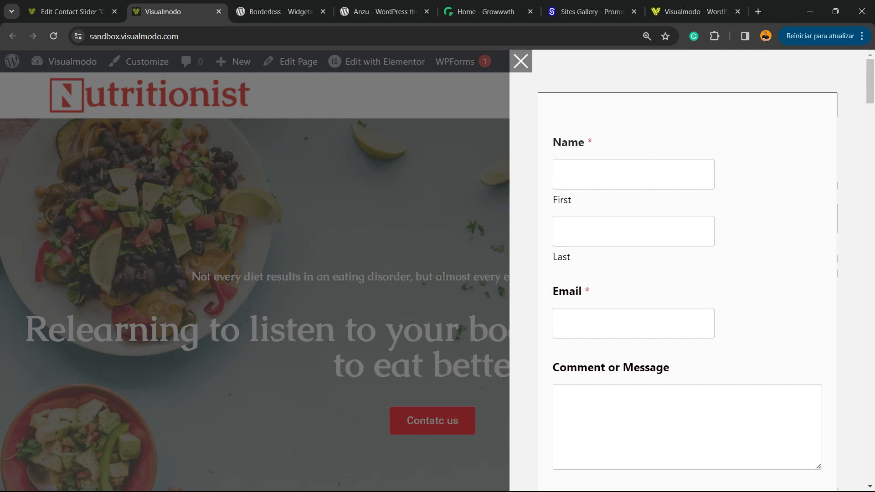
- Review the slider's color, display and shortcode settings, and look over the open contact form on the home page
click(72, 12)
scroll(383, 273, down, 5)
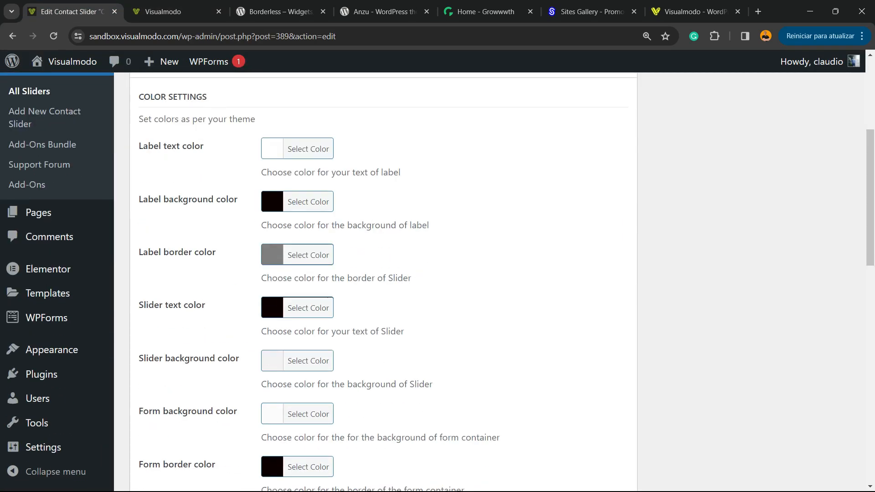
scroll(383, 273, up, 3)
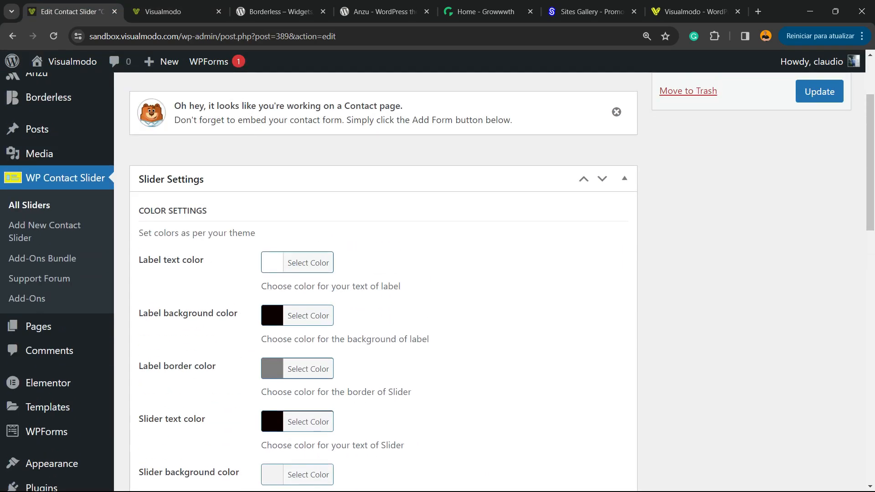
scroll(382, 273, down, 3)
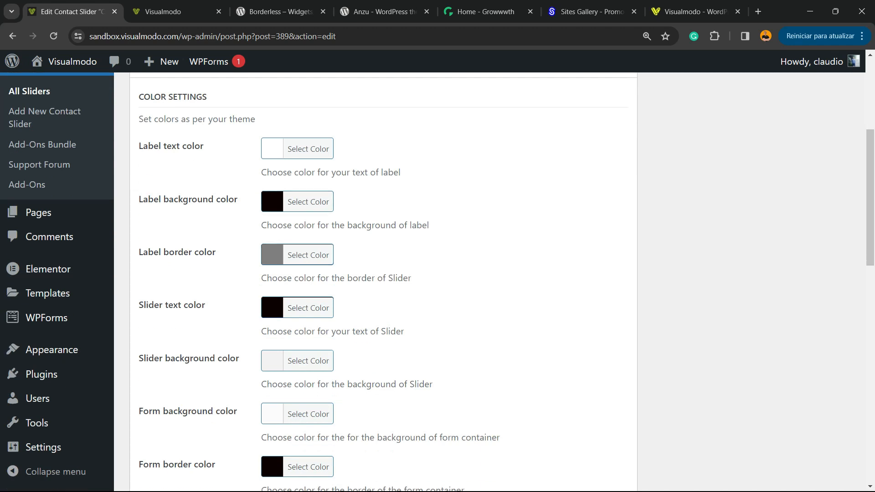
scroll(383, 274, down, 5)
scroll(383, 273, down, 10)
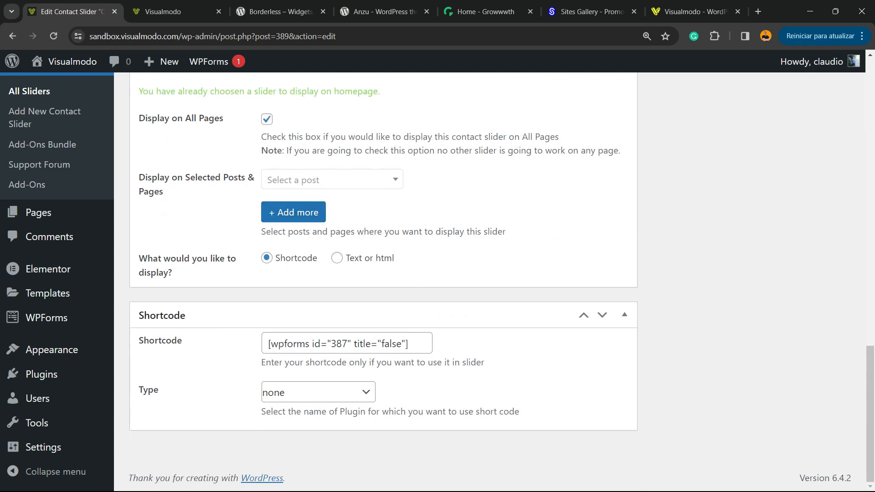
scroll(437, 283, up, 15)
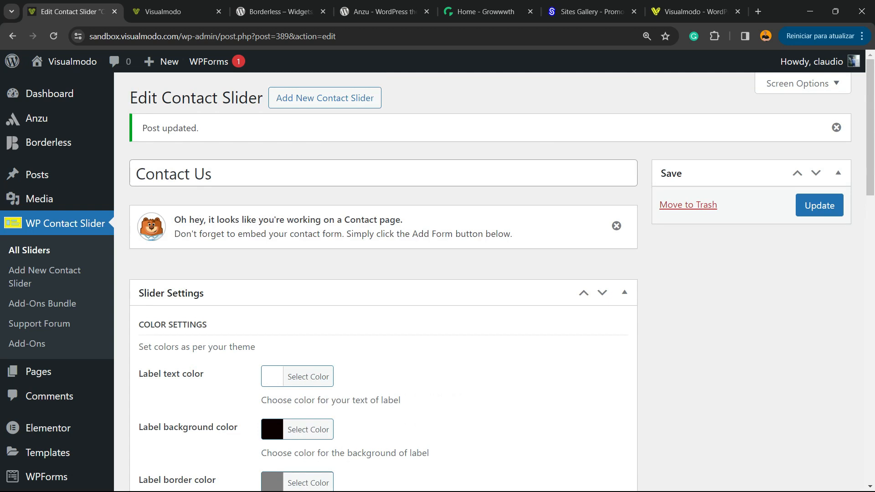
click(163, 11)
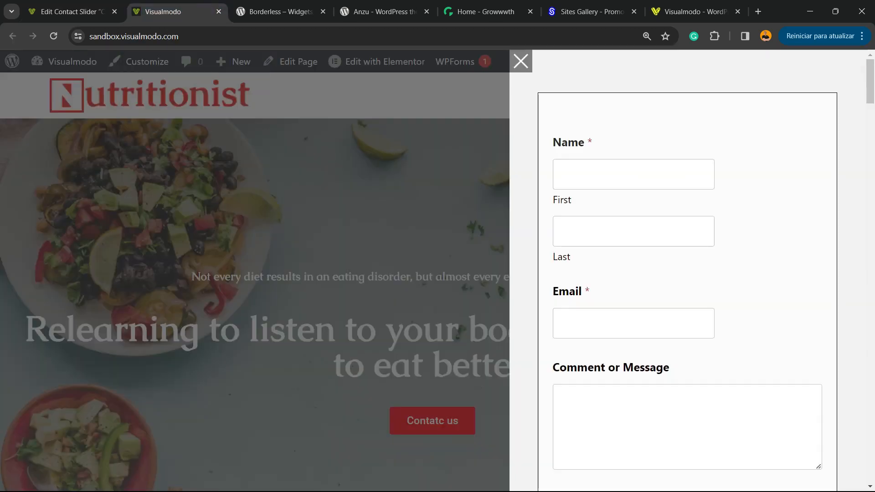
scroll(687, 282, down, 3)
scroll(687, 283, up, 3)
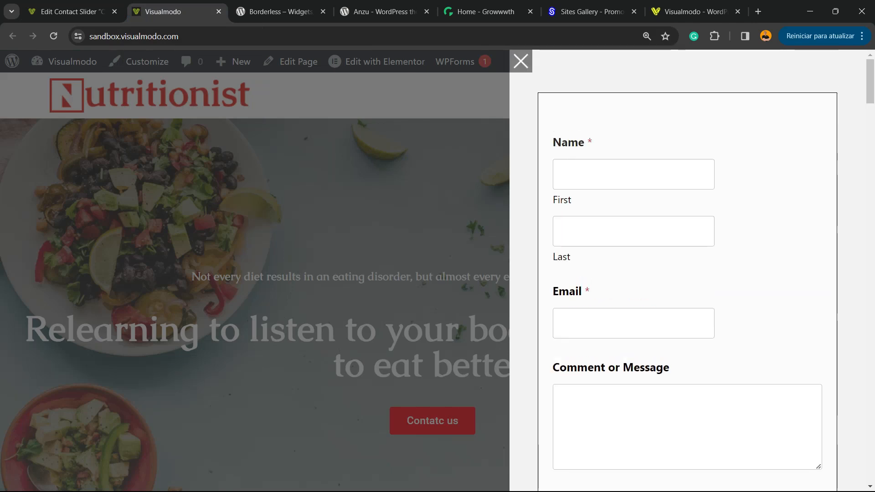
- View the WordPress.org page of the Borderless plugin, highlight its title, and switch to the Anzu theme page
click(273, 12)
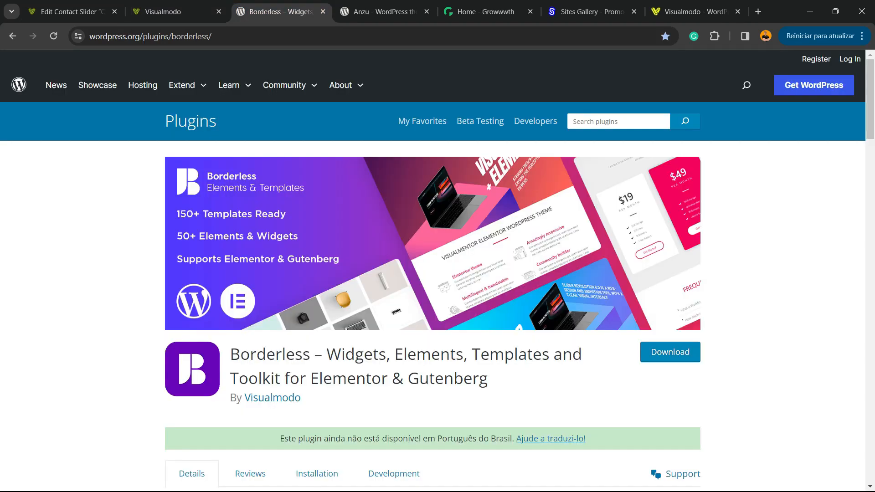
triple_click(269, 354)
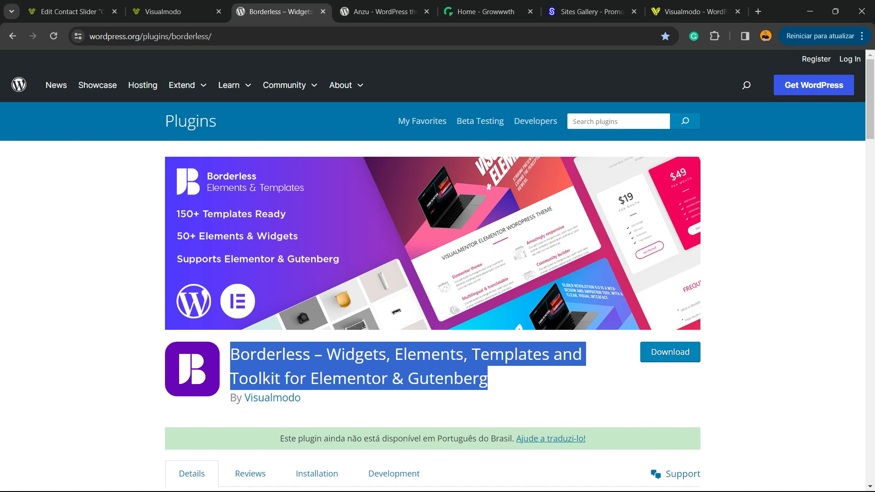
key(ctrl+Tab)
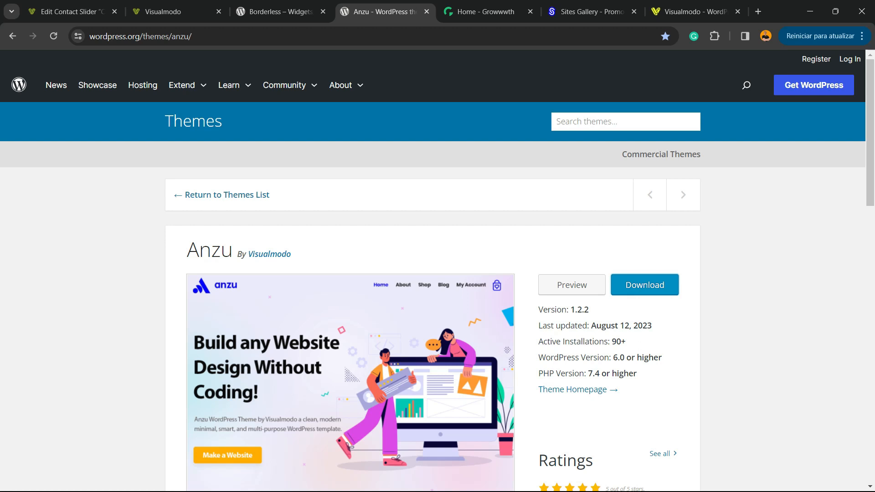
- Switch to the Growwwth home page and look over its guest posting website listings
key(ctrl+Tab)
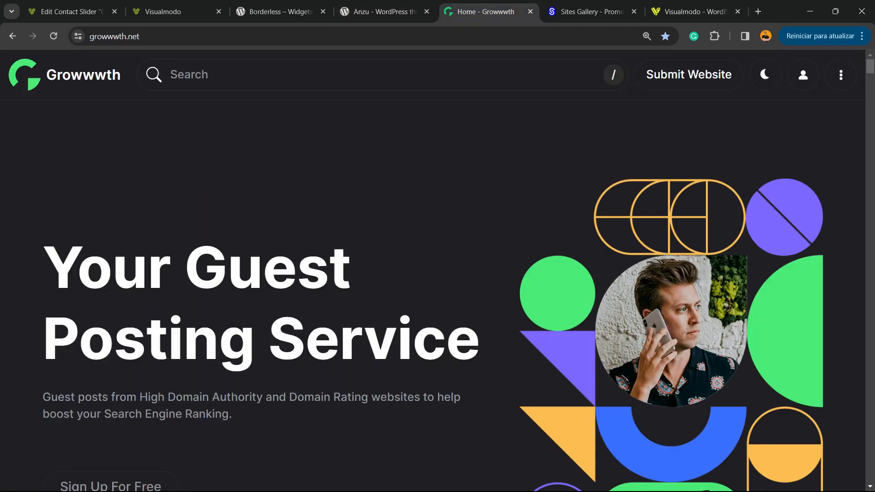
scroll(433, 182, down, 10)
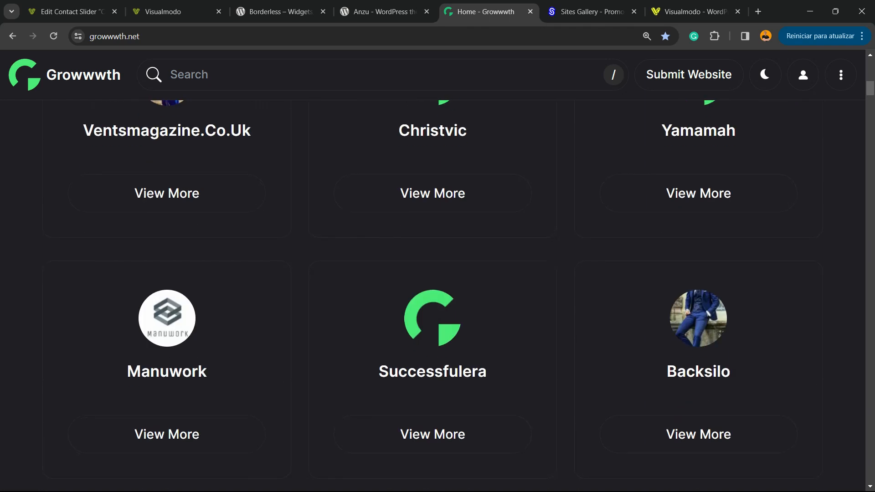
scroll(433, 292, up, 8)
scroll(433, 274, up, 3)
- Switch to the Sites Gallery page and look over its Site of the Day and the website design listings
key(ctrl+Tab)
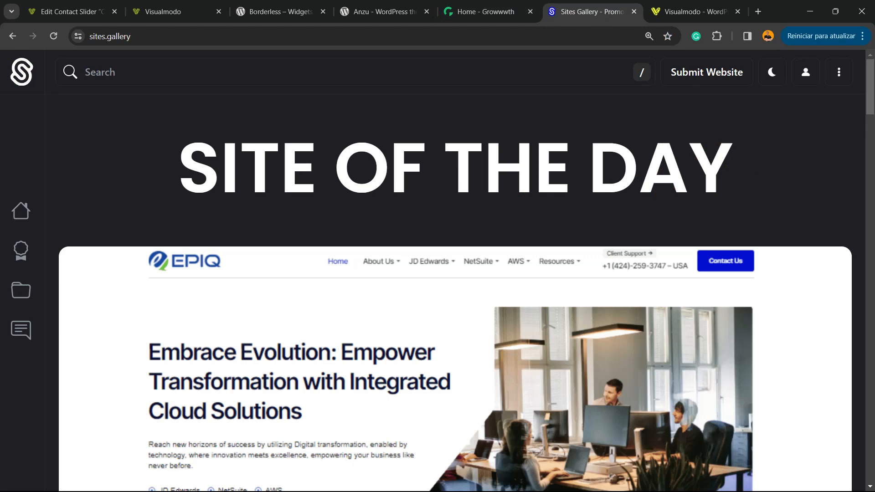
triple_click(454, 167)
scroll(456, 292, down, 10)
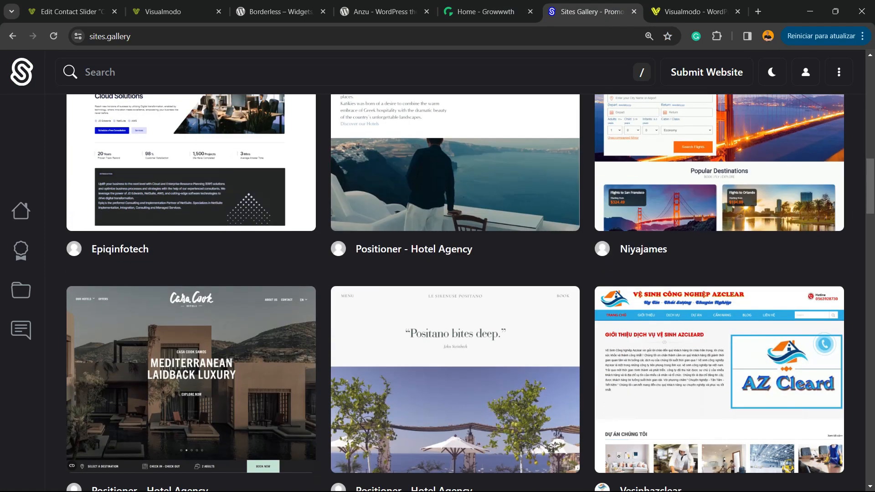
scroll(455, 293, down, 10)
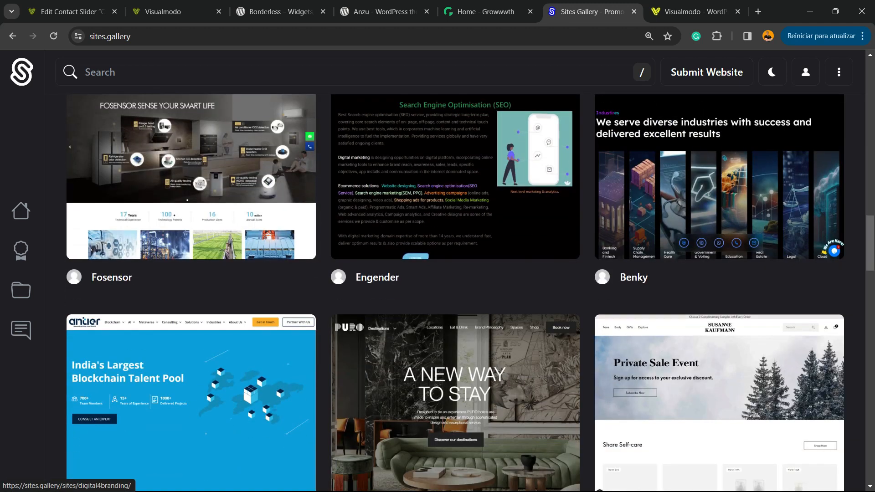
scroll(455, 293, up, 15)
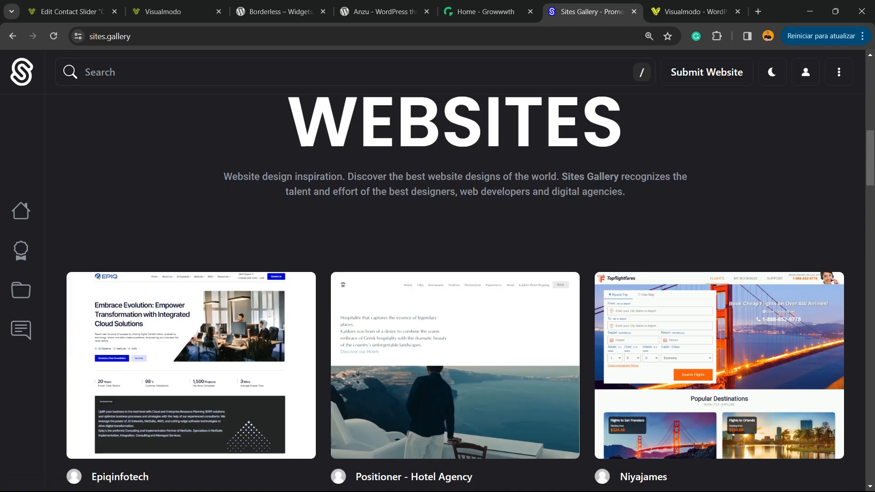
- Open the Templates Library on the Visualmodo website and browse through its starter templates
click(695, 11)
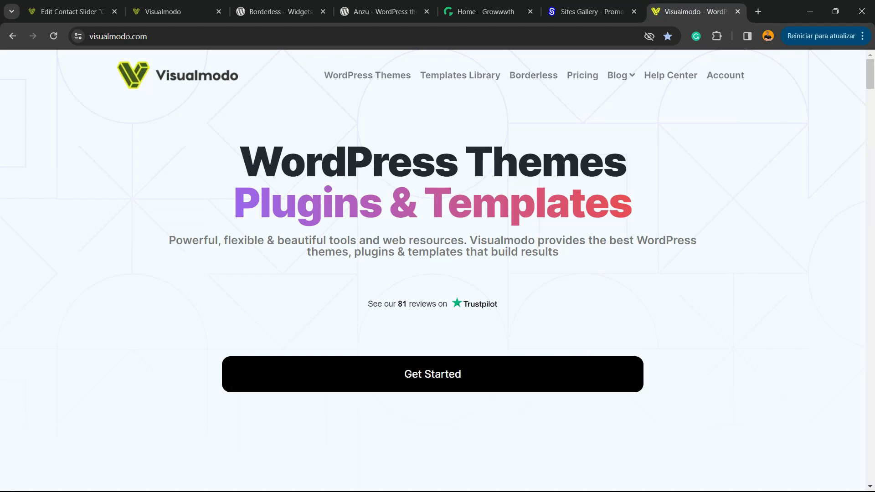
click(460, 75)
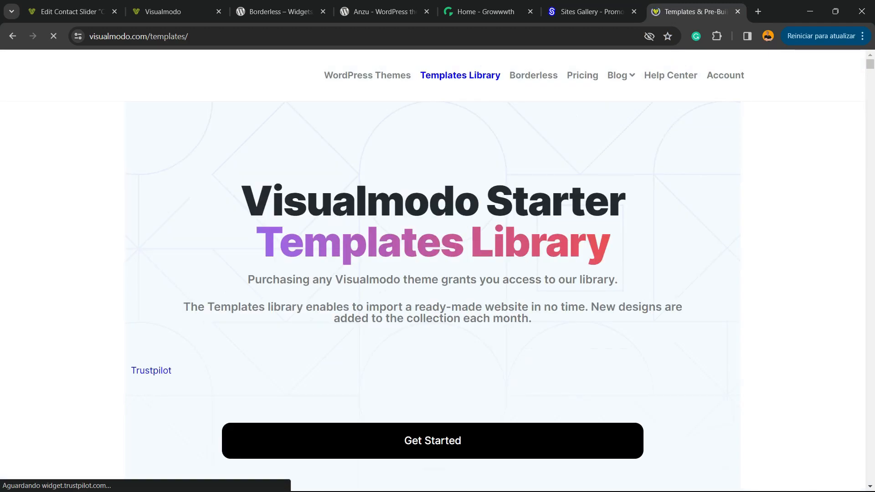
scroll(432, 273, down, 5)
scroll(433, 274, down, 15)
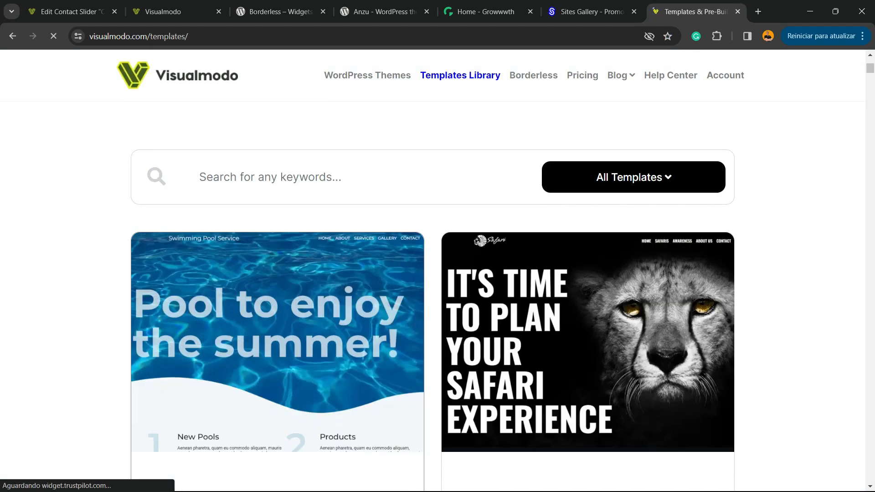
scroll(433, 273, down, 20)
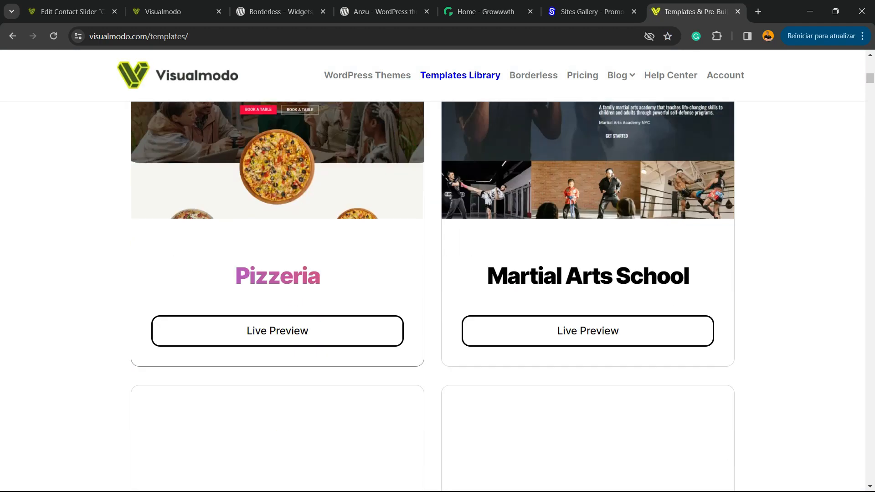
scroll(433, 274, down, 18)
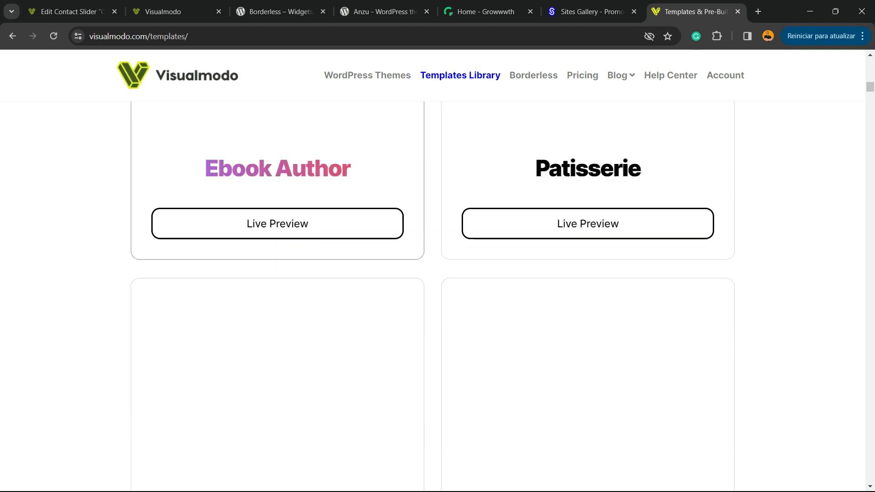
scroll(319, 296, down, 9)
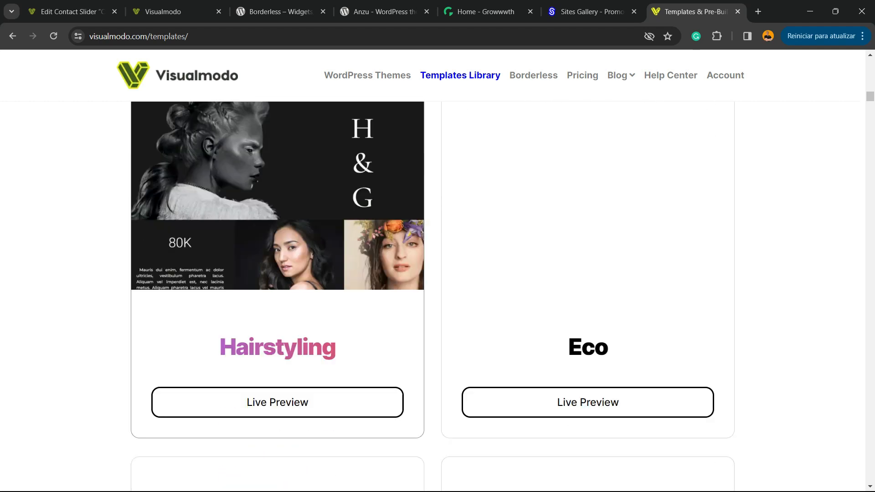
scroll(433, 273, down, 20)
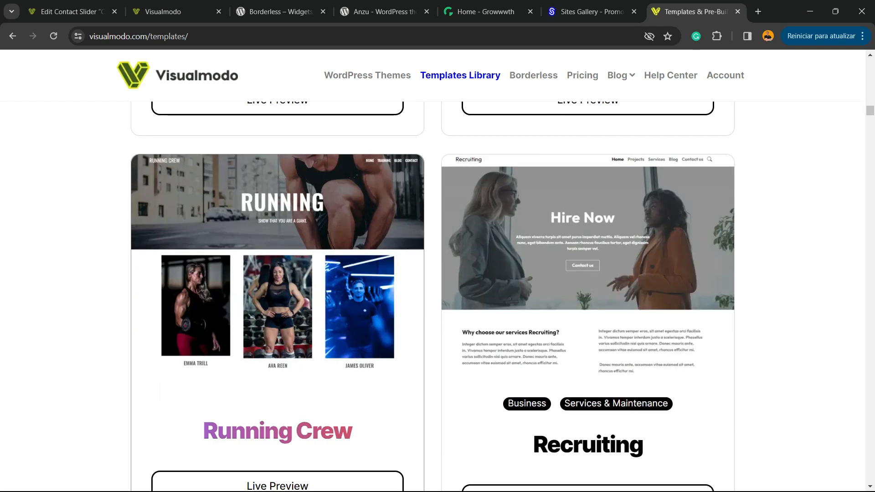
scroll(433, 273, down, 20)
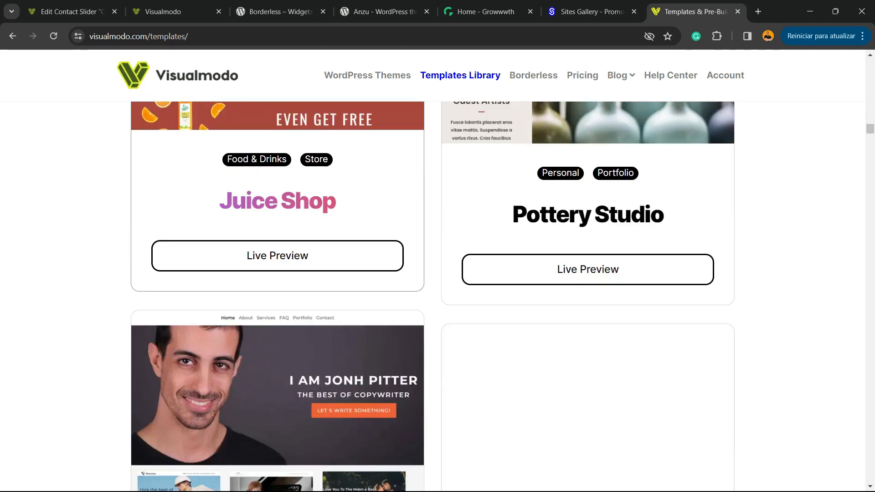
scroll(433, 274, down, 20)
scroll(433, 273, down, 20)
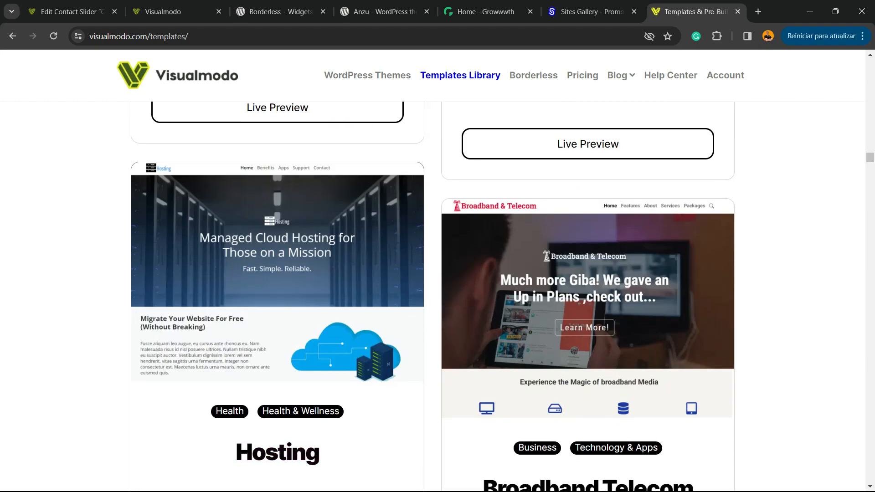
scroll(433, 274, down, 5)
scroll(433, 273, down, 15)
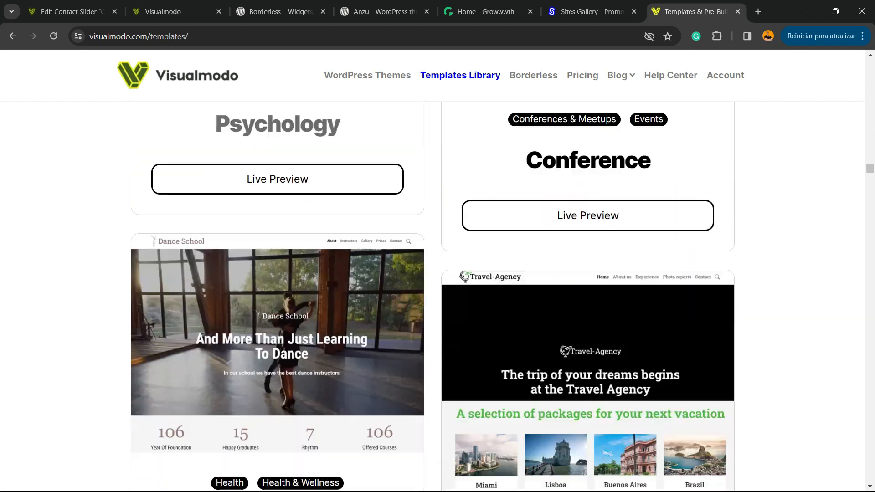